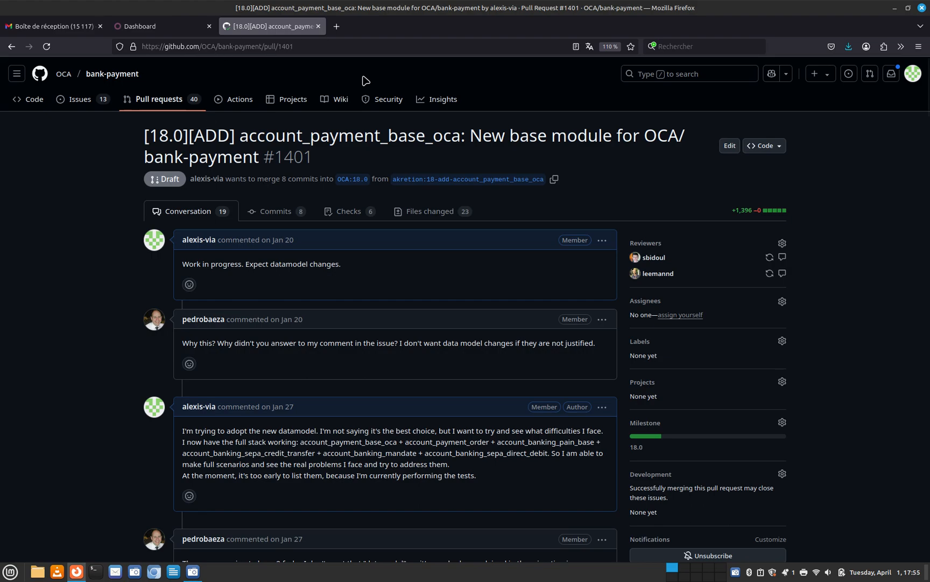
Switch to the Odoo Accounting dashboard and open the configured journals to review them
click(170, 26)
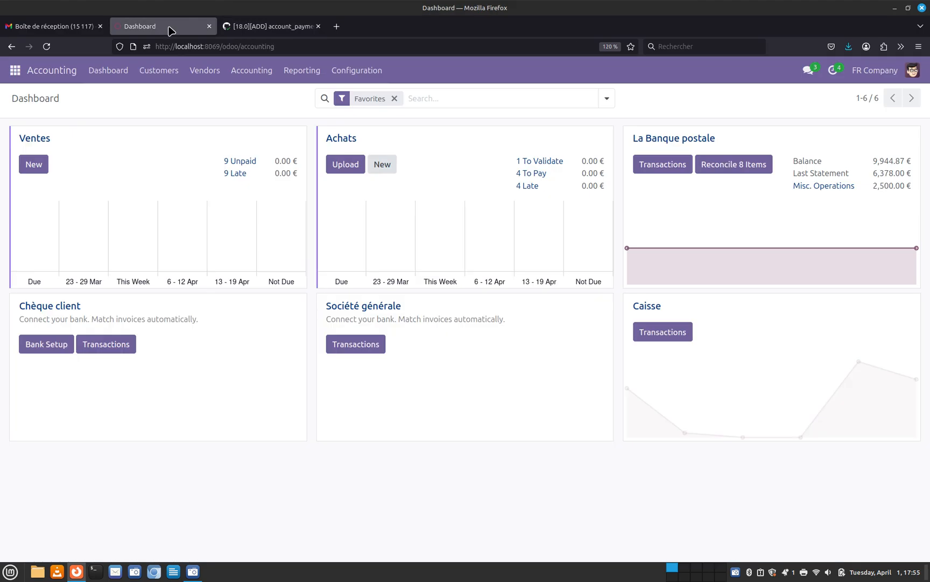
click(357, 75)
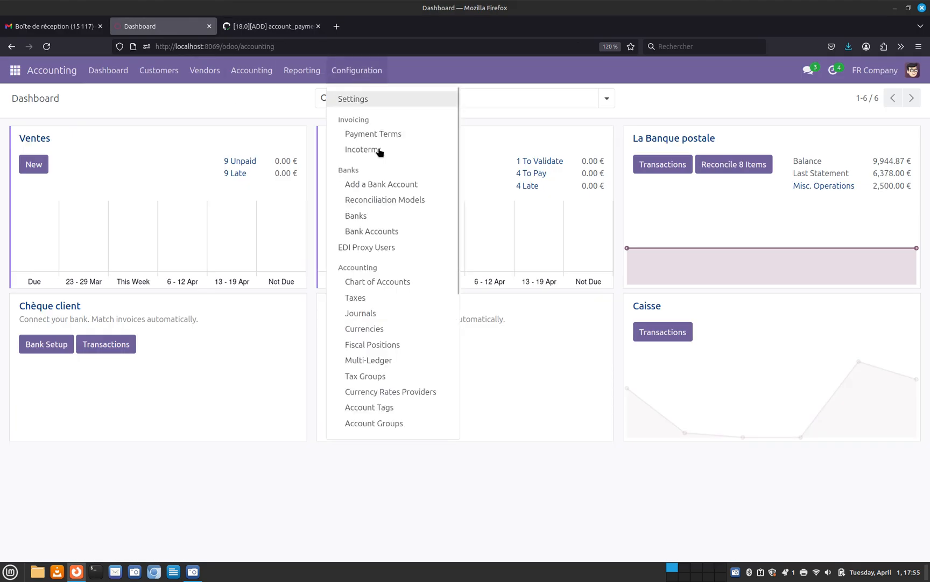
click(385, 314)
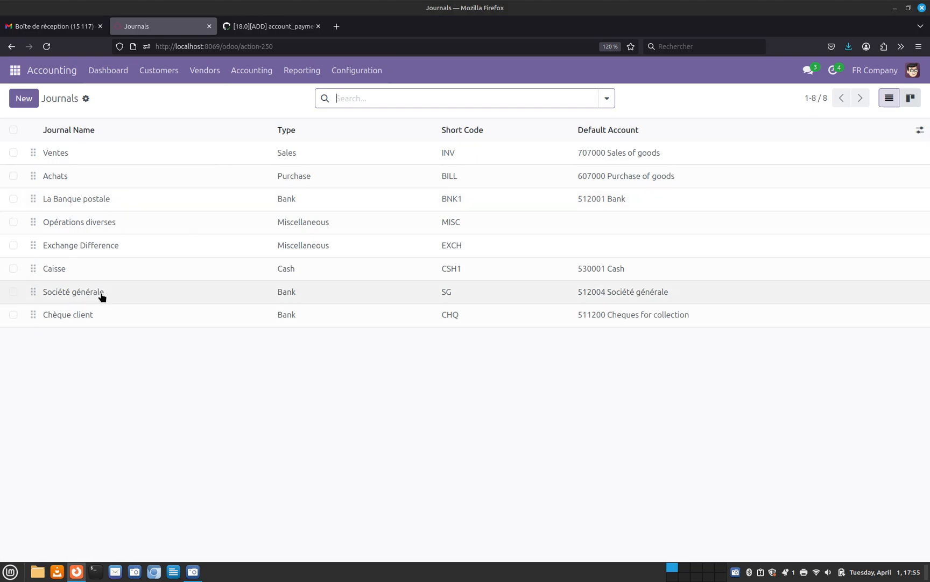
In the payment modes list, make the inbound Manual Payment modes for La Banque postale and Société générale selectable on partners/invoices
click(357, 75)
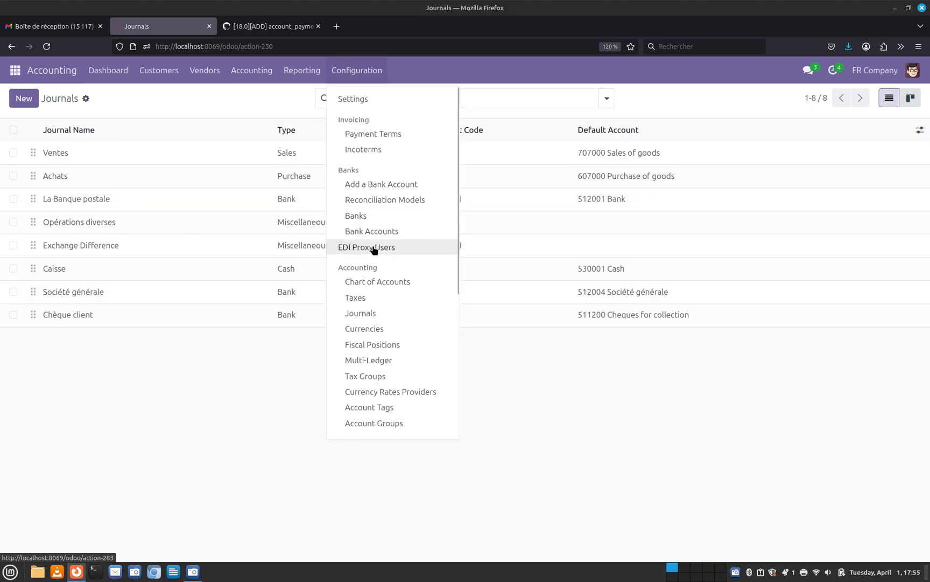
scroll(373, 249, down, 4)
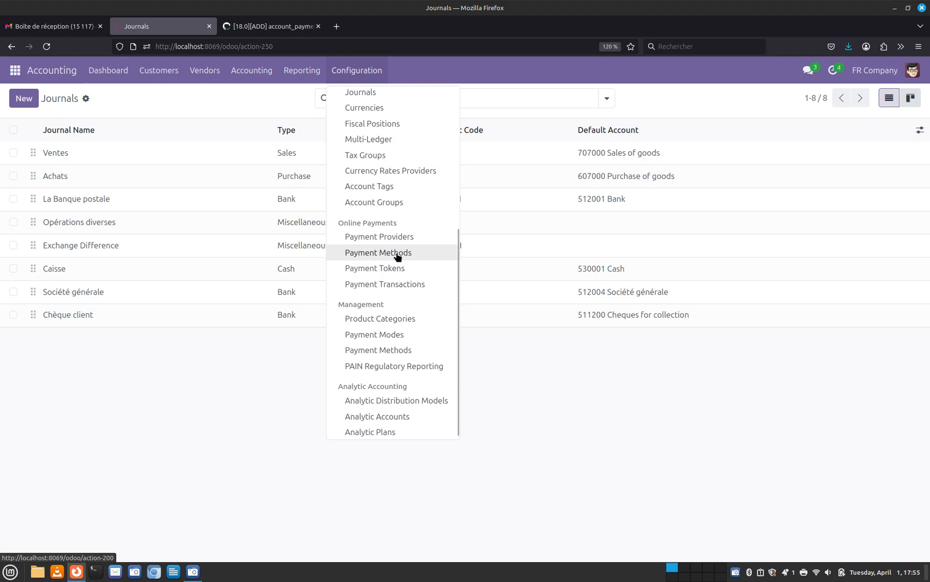
click(394, 337)
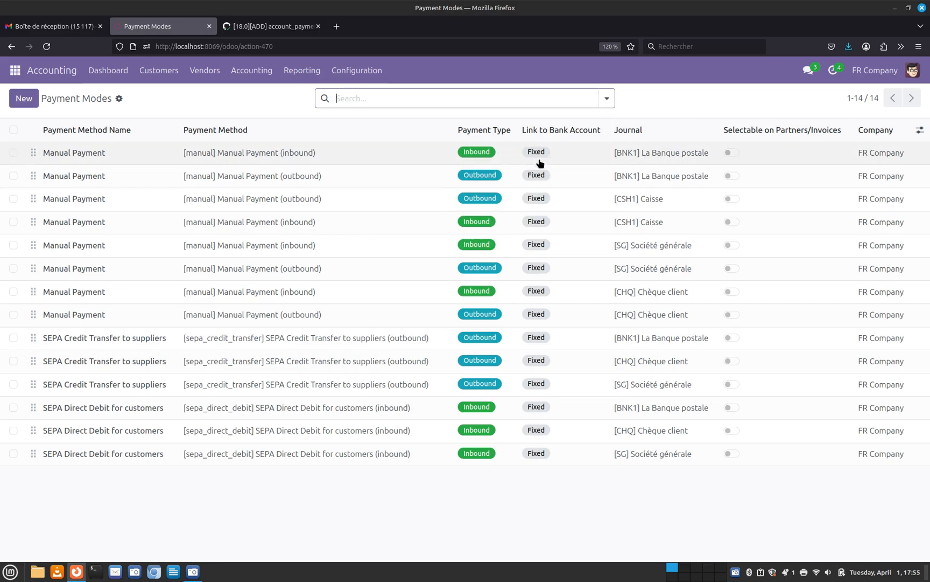
click(732, 153)
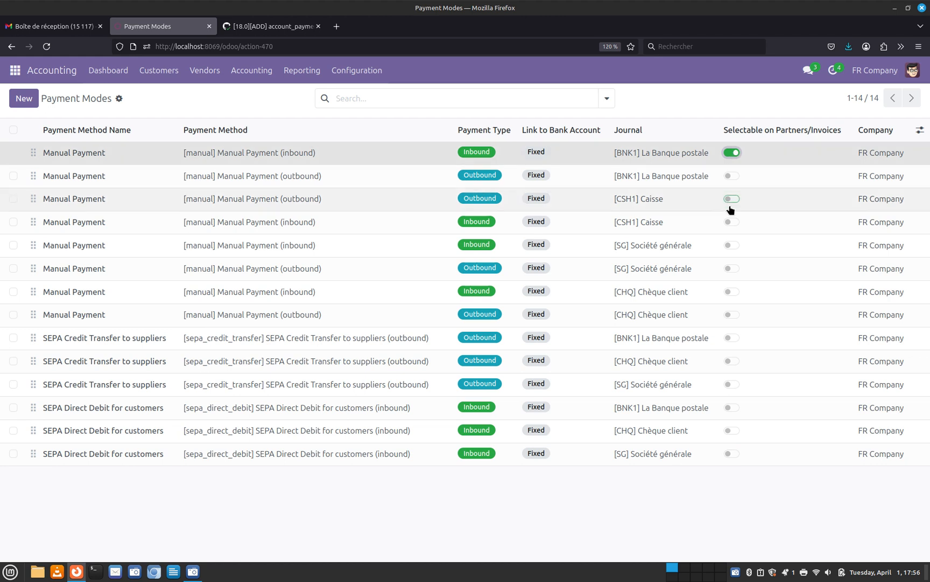
click(730, 248)
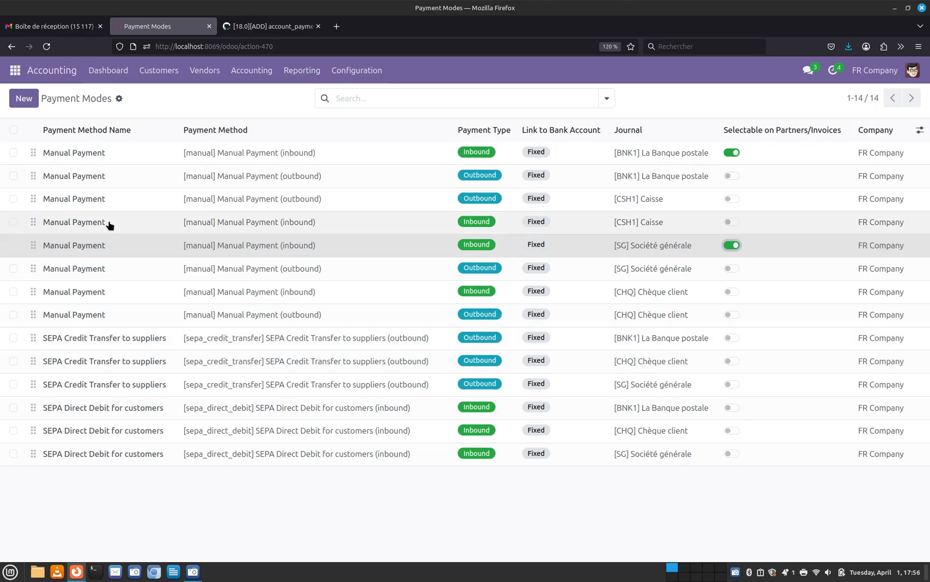
Create a new payment mode named "SEPA credit transfer to suppliers"
click(22, 102)
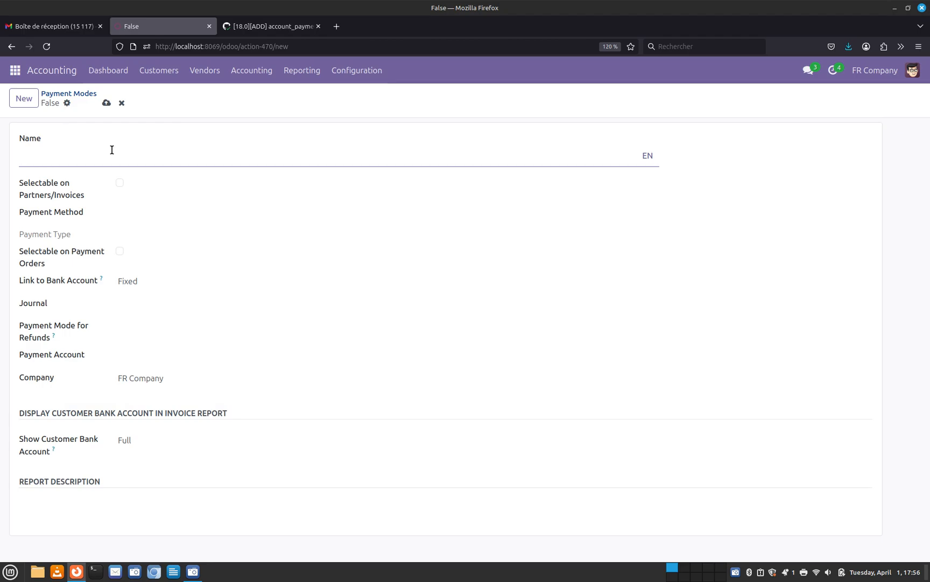
text(SEPA credit transer)
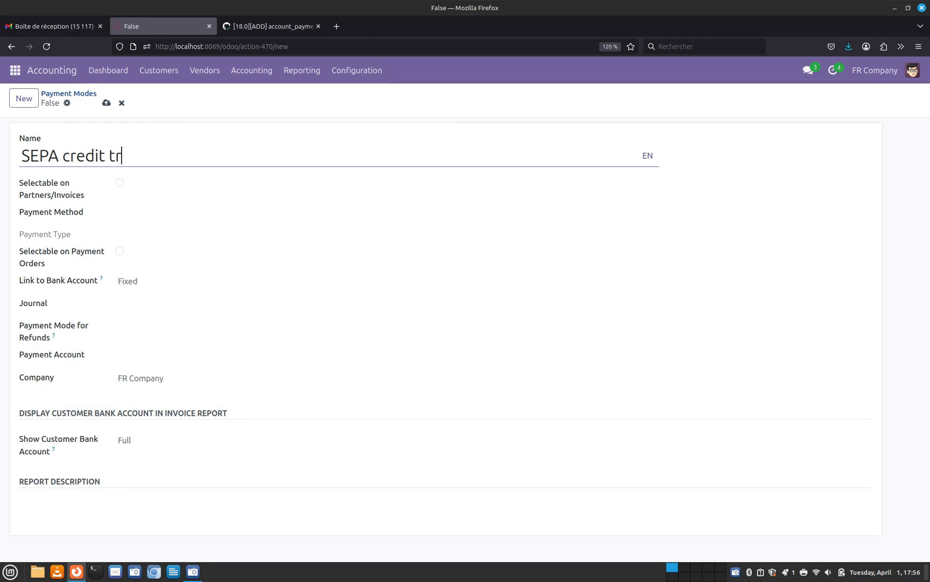
key(BackSpace)
key(BackSpace)
text(fer to suppliers)
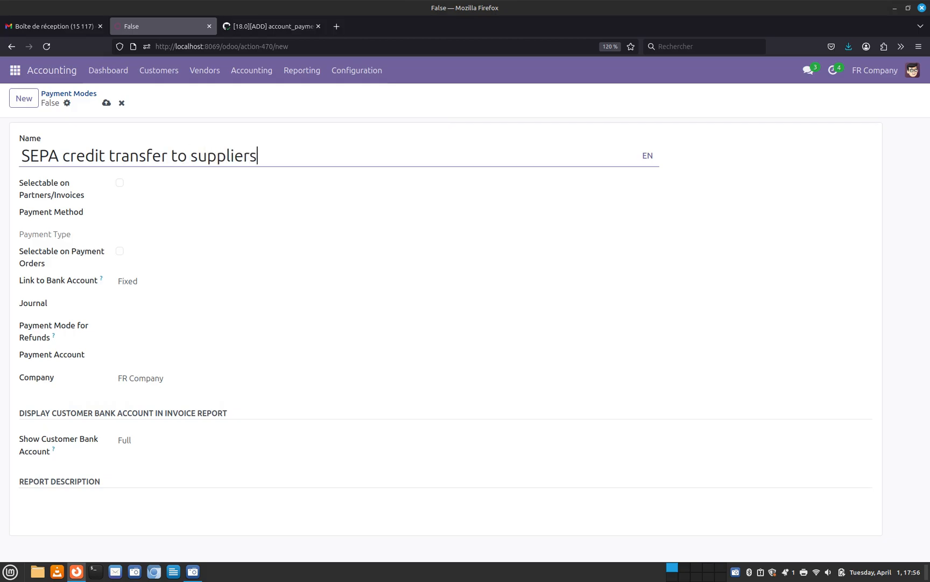
Make the new payment mode selectable on partners/invoices and assign it the outbound [sepa_credit_transfer] SEPA Credit Transfer to suppliers payment method
click(119, 183)
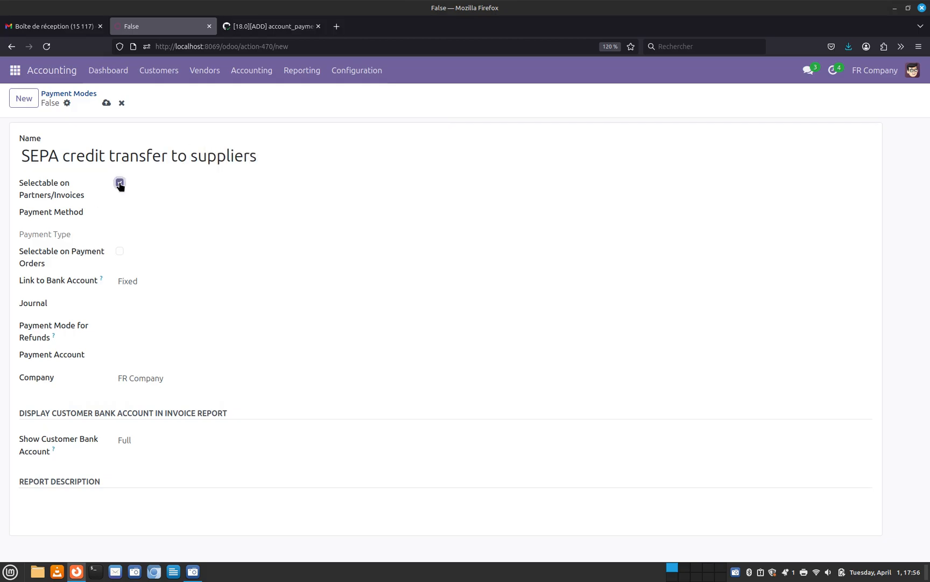
click(142, 215)
click(235, 265)
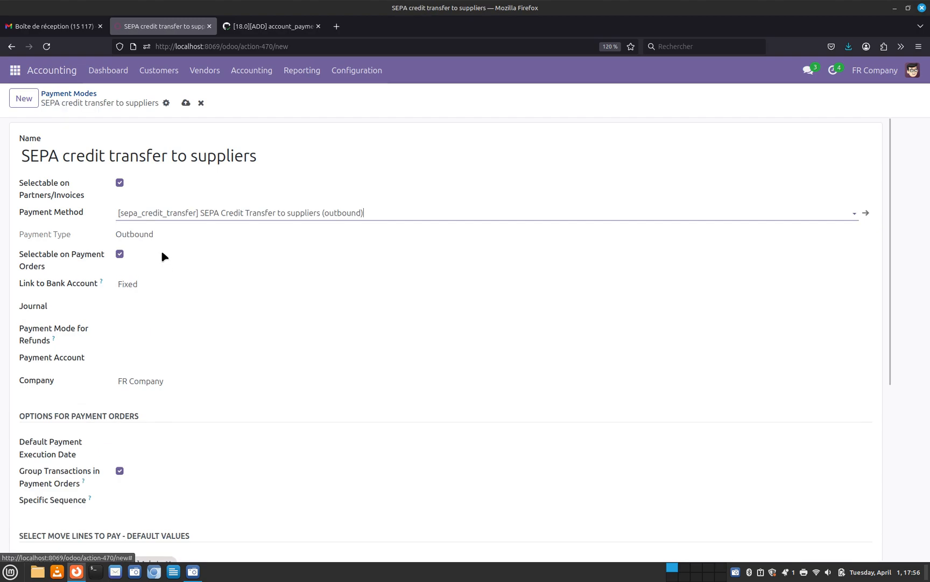
Set the payment mode's link to bank account to Variable and allow the La Banque postale and Société générale bank journals
click(138, 289)
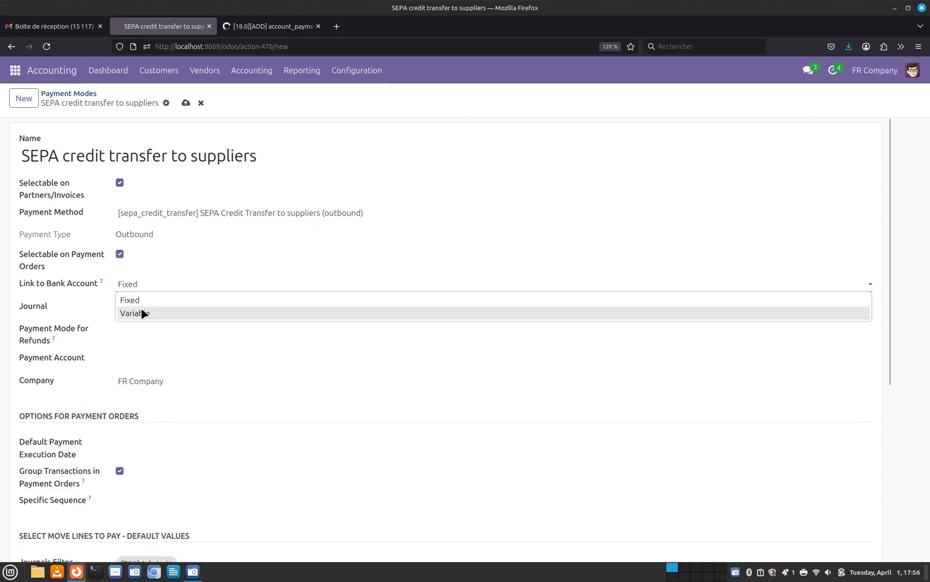
click(141, 312)
click(145, 307)
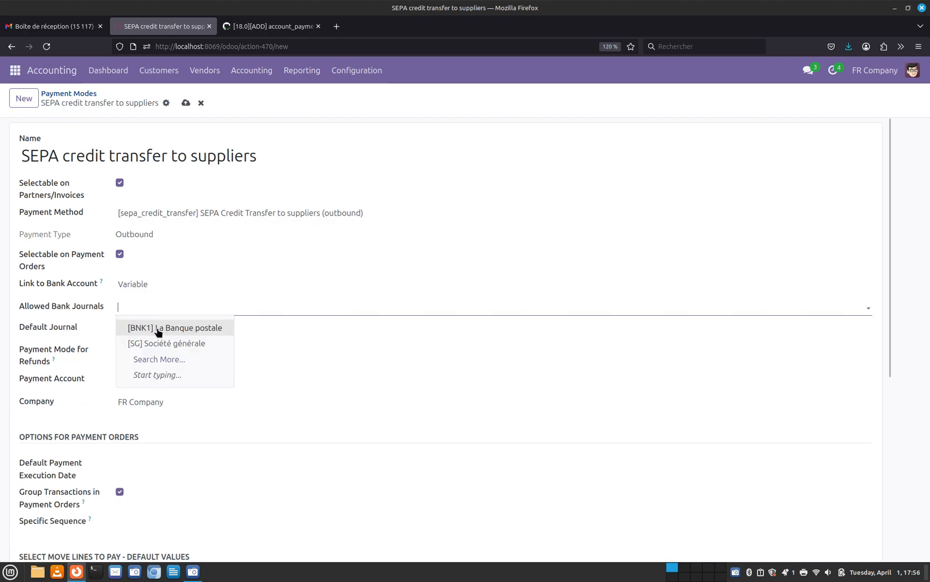
click(156, 327)
click(244, 303)
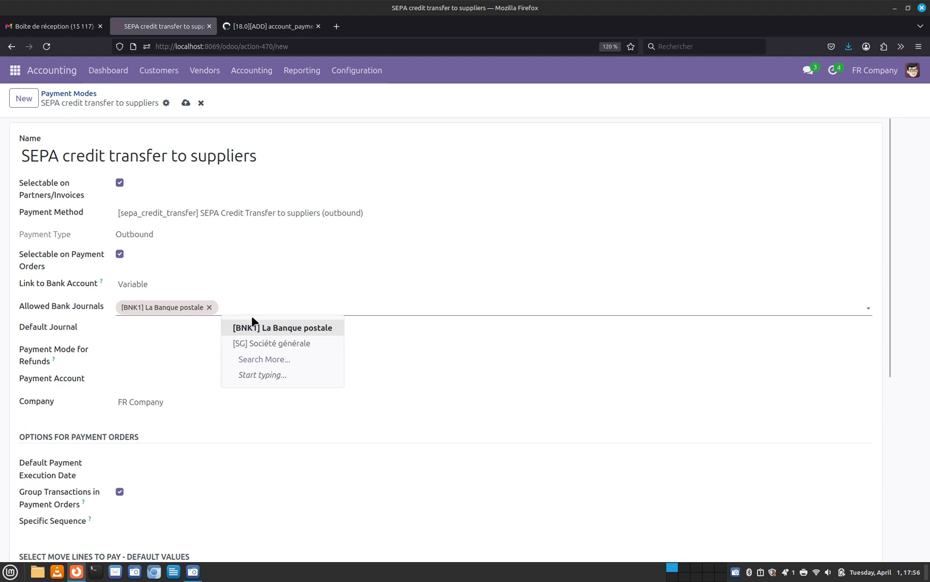
click(272, 345)
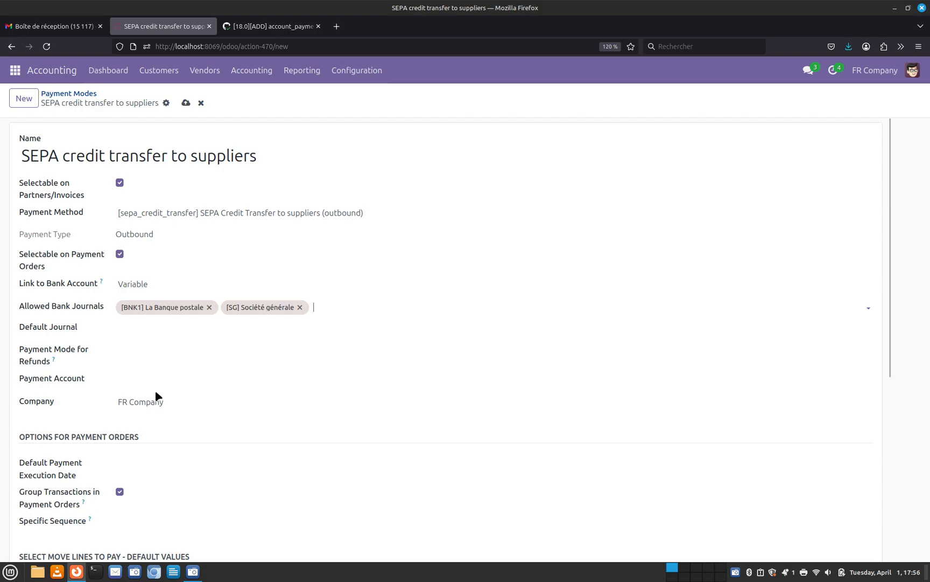
Set the default payment execution date to Immediately and save the payment mode
click(153, 465)
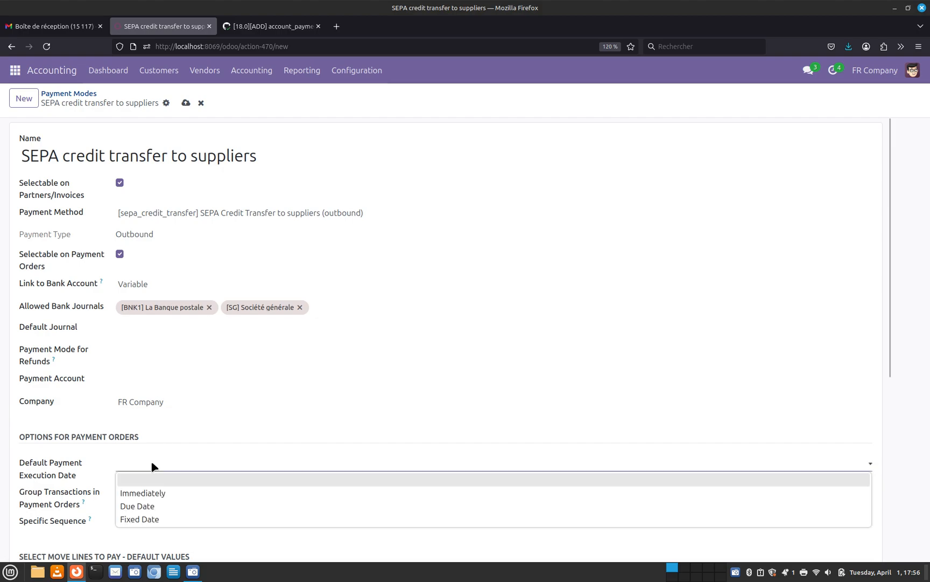
click(151, 493)
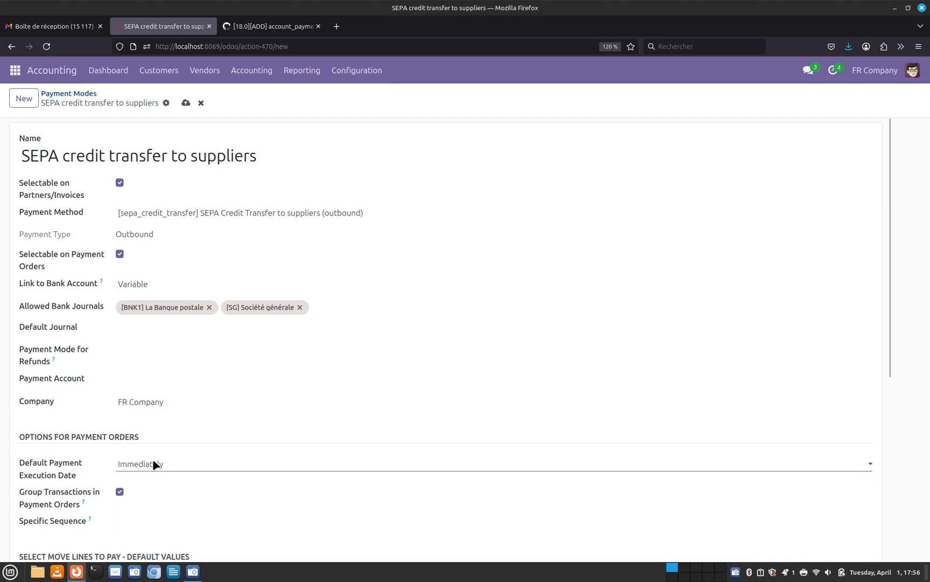
click(186, 103)
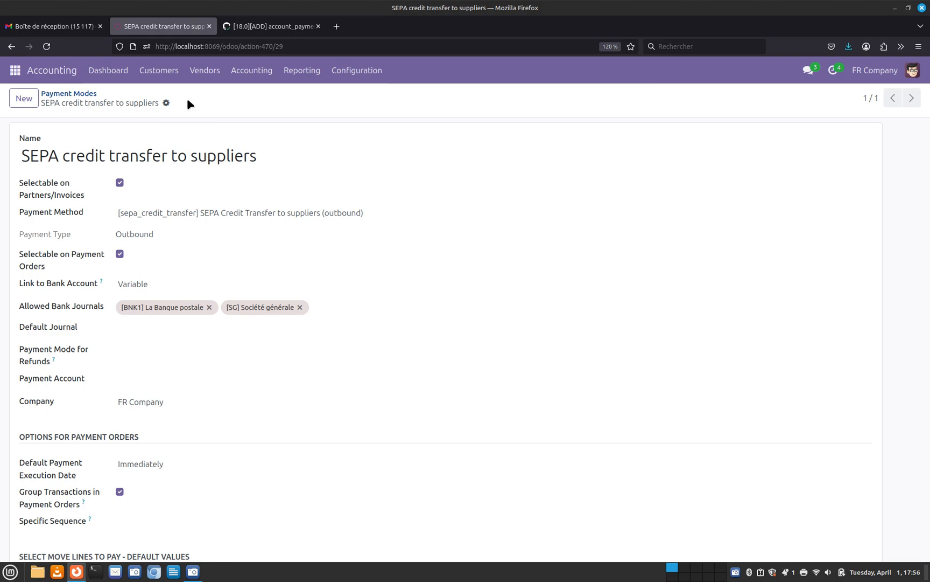
Create a new customer company named "Screencast" with France as its country
click(159, 71)
click(183, 213)
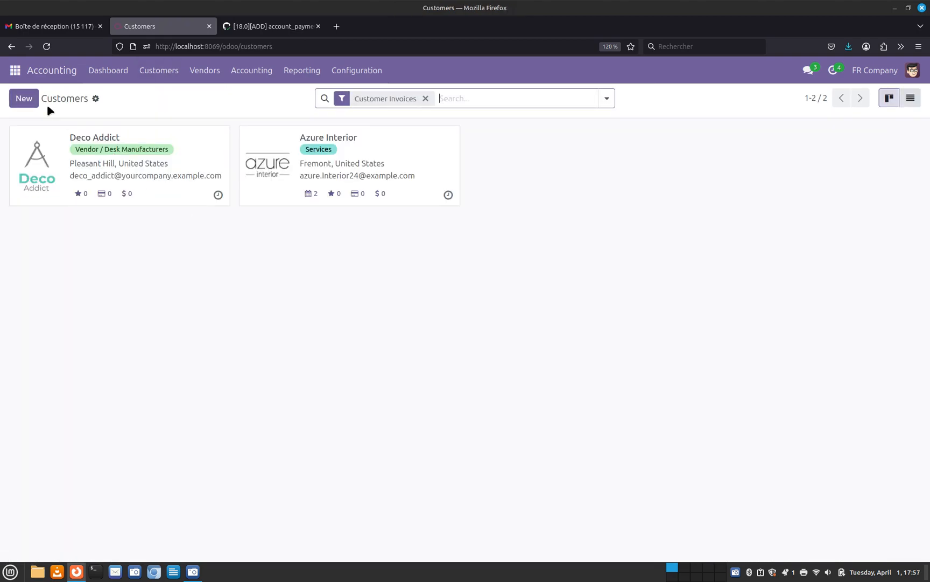
click(27, 97)
text(Screencast)
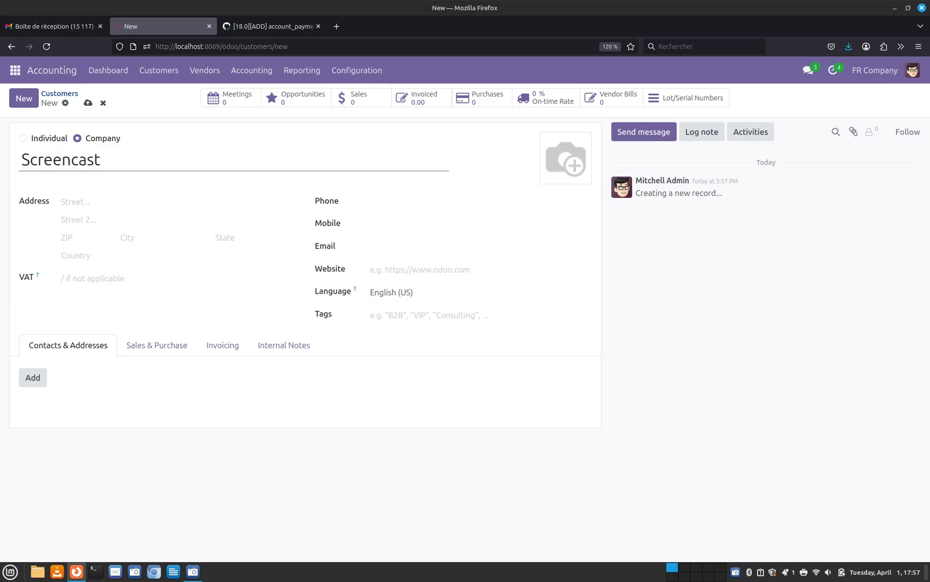
click(110, 255)
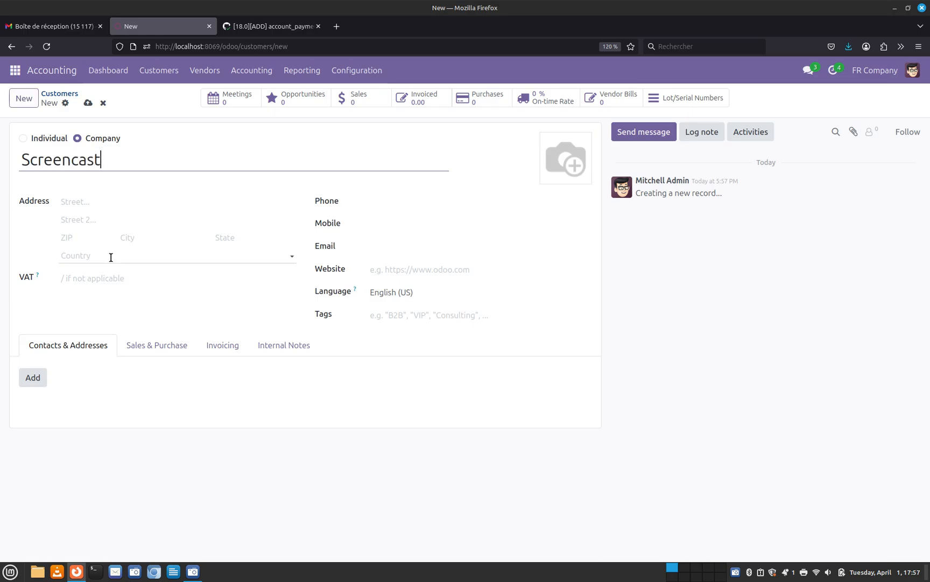
text(fr)
key(Return)
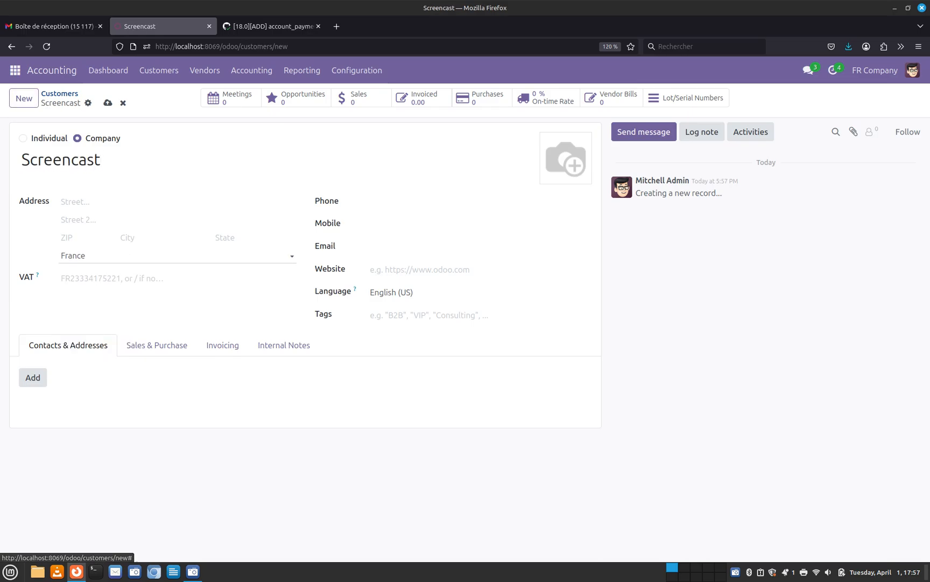
Add a bank account to the Screencast customer by pasting its account number and save it
click(215, 351)
click(68, 443)
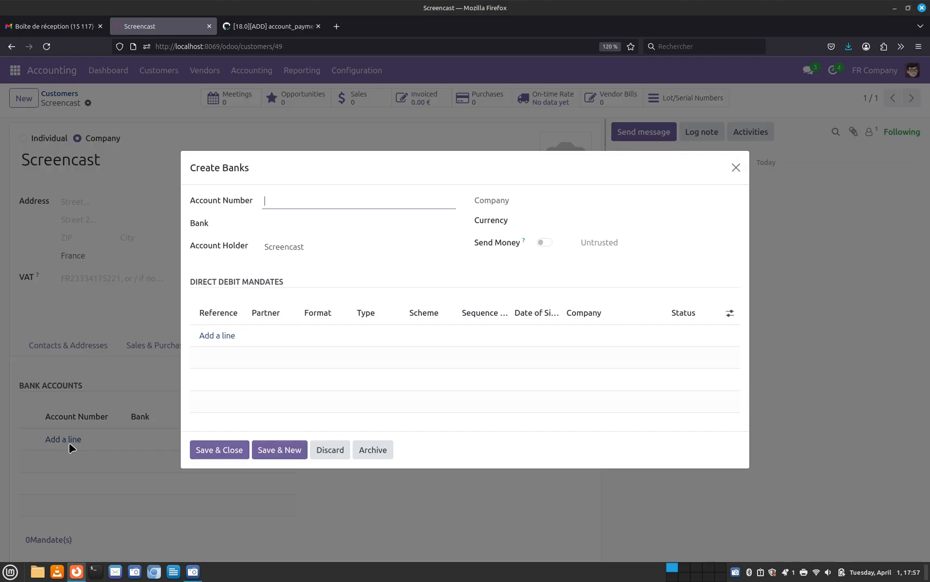
key(ctrl+v)
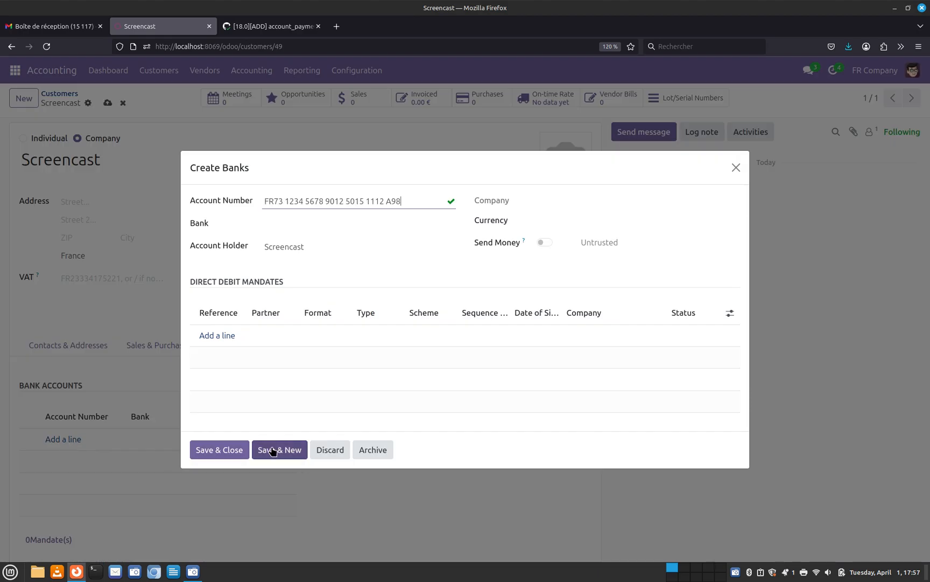
click(225, 456)
Set Screencast's sales payment method to Manual Payment (La Banque postale) and its purchase payment method to SEPA credit transfer to suppliers
click(154, 346)
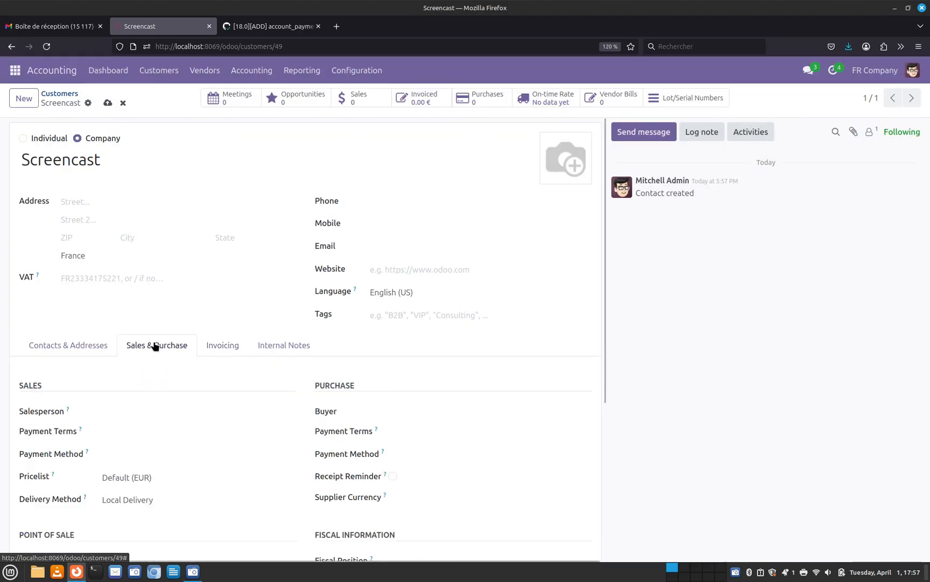
scroll(153, 343, down, 2)
mouse_move(87, 342)
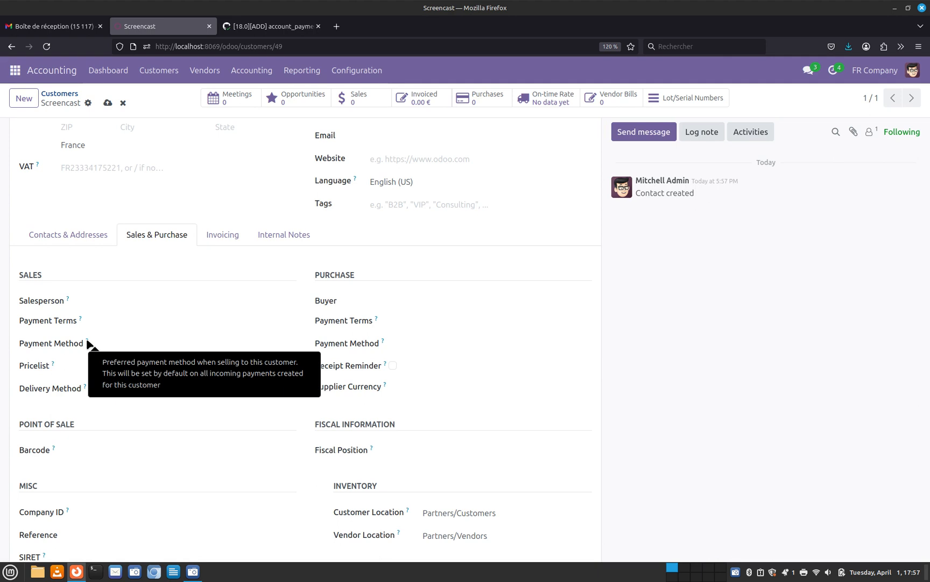
click(121, 345)
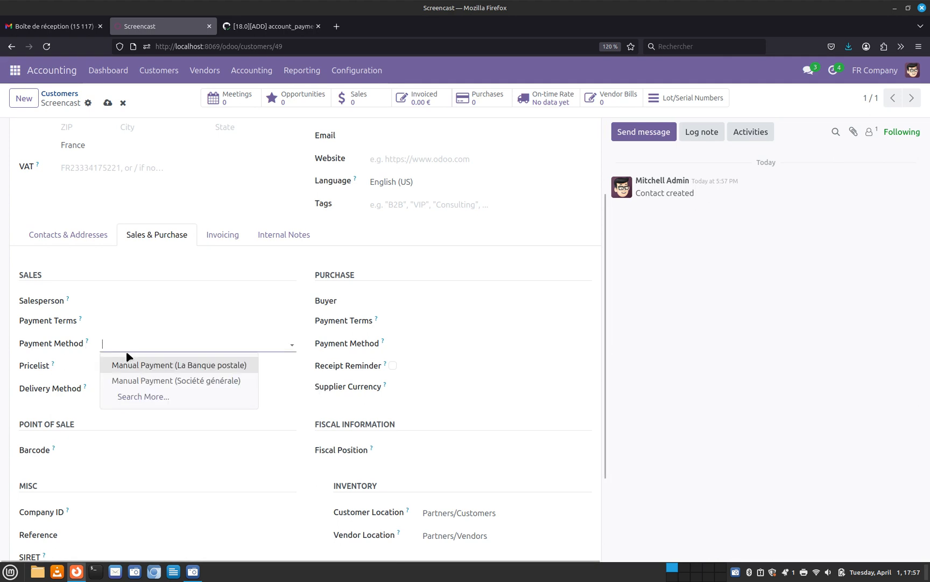
click(175, 367)
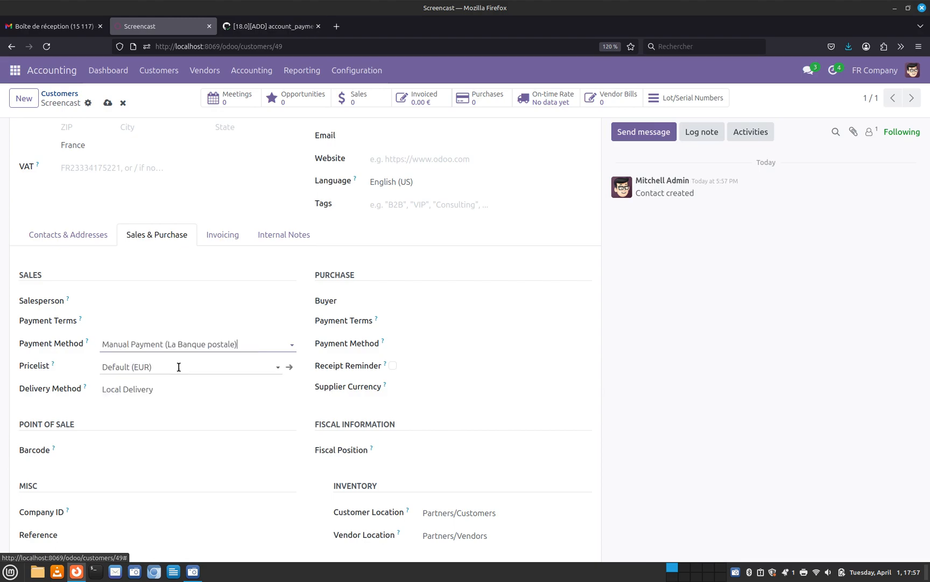
click(433, 346)
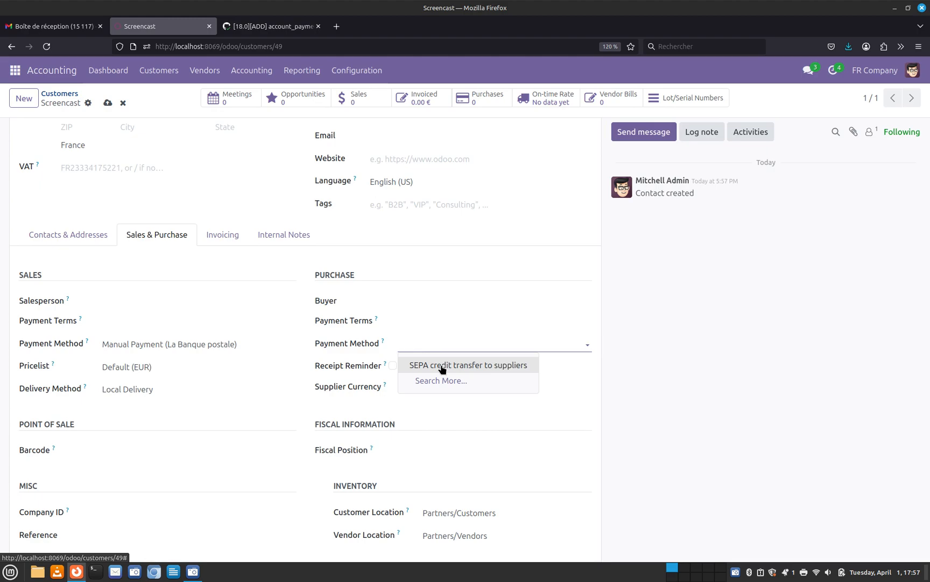
click(442, 367)
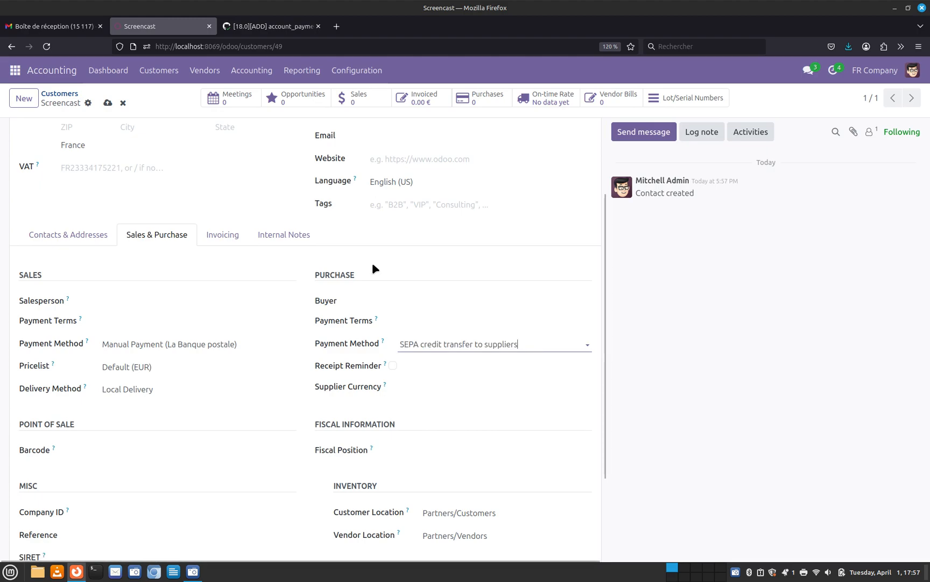
Start a new draft customer invoice for Screencast from its invoices
scroll(495, 154, up, 2)
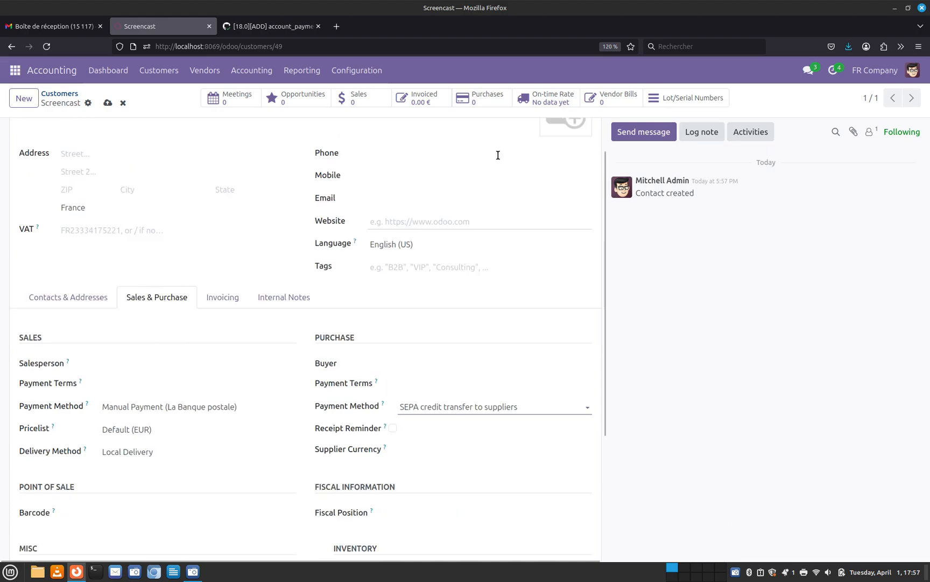
click(421, 99)
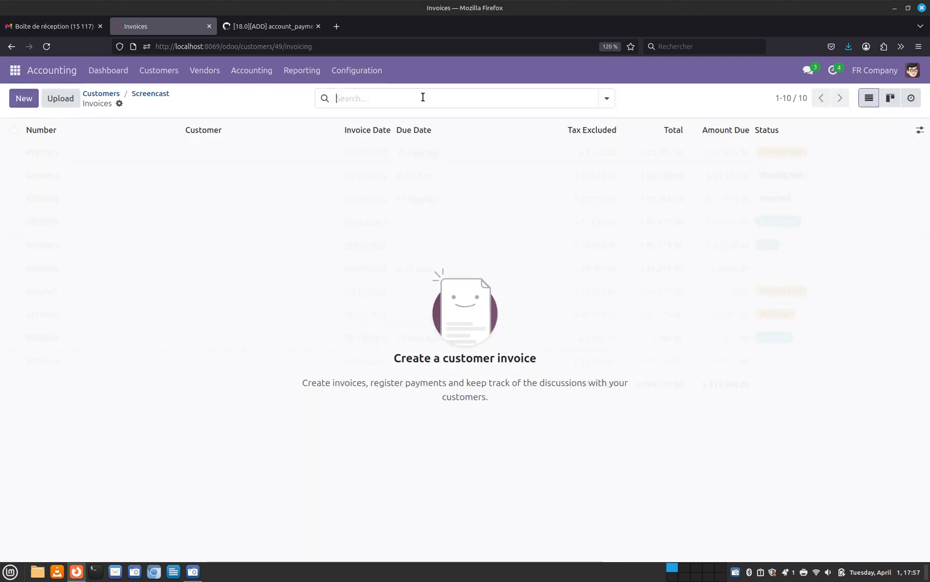
click(24, 98)
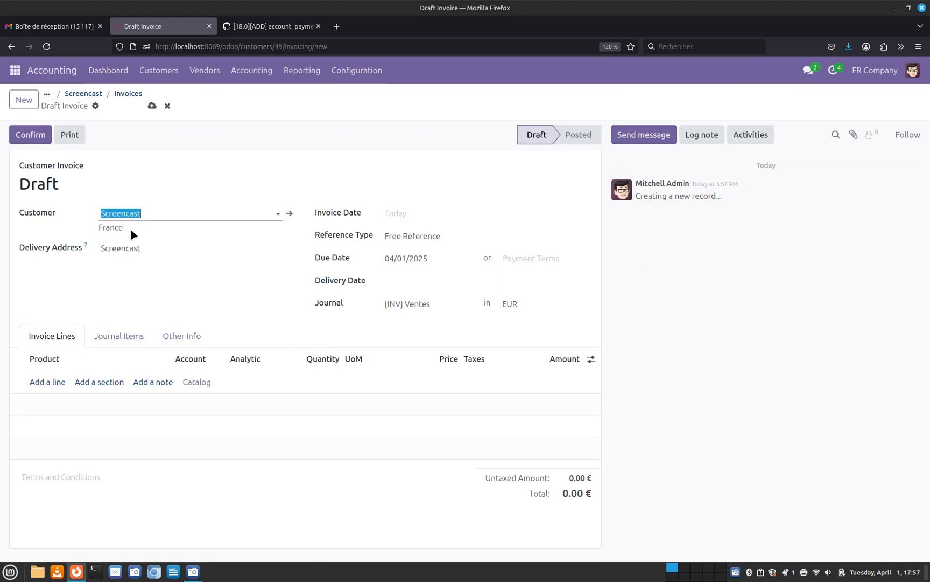
Check the payment method in the draft customer invoice's other info and return to the Screencast partner
click(183, 337)
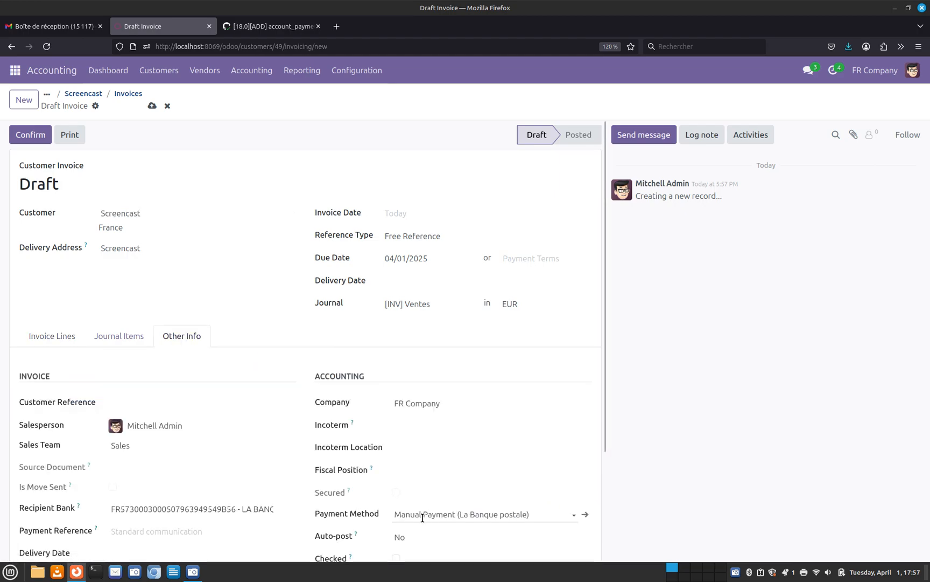
click(65, 344)
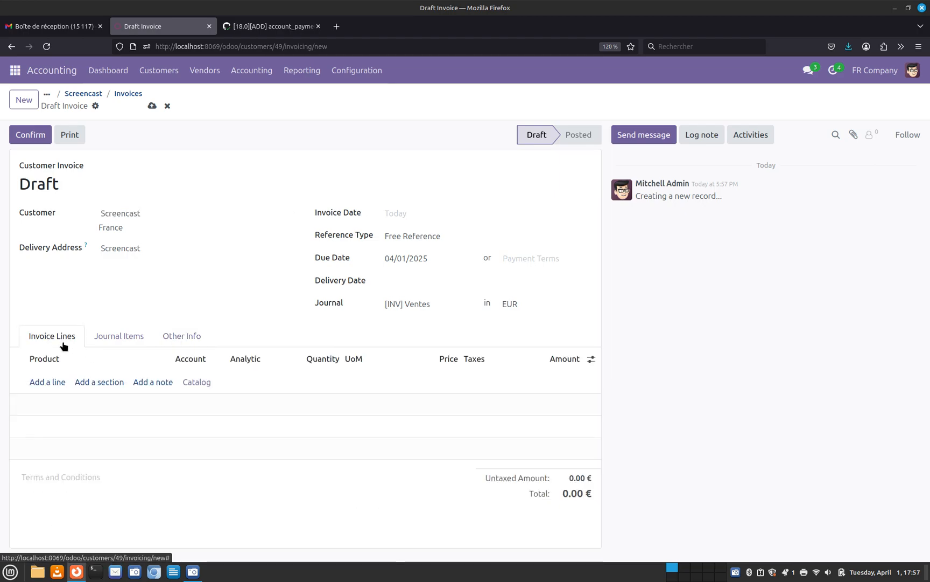
click(84, 94)
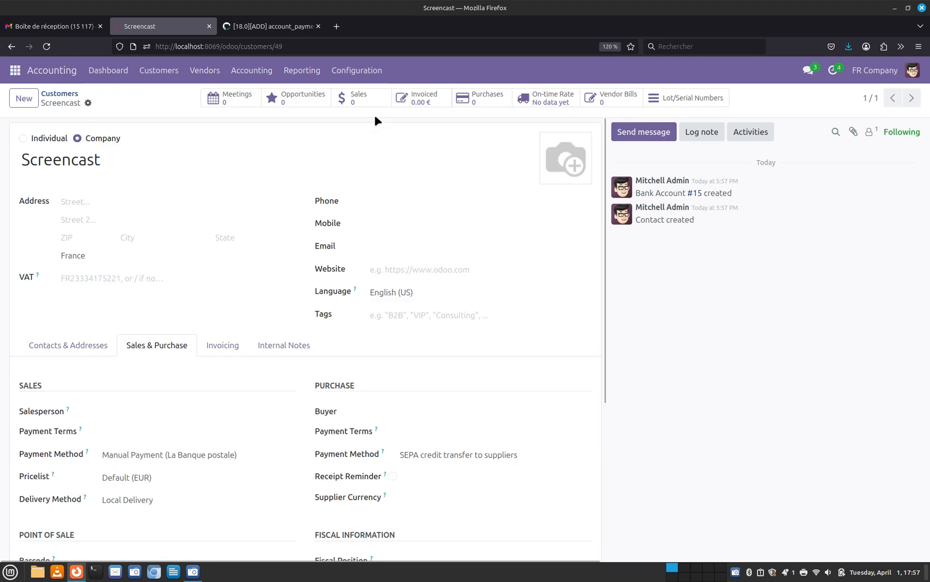
Start a new vendor bill from Screencast's vendor bills and check the payment method in its other info
click(609, 100)
click(24, 98)
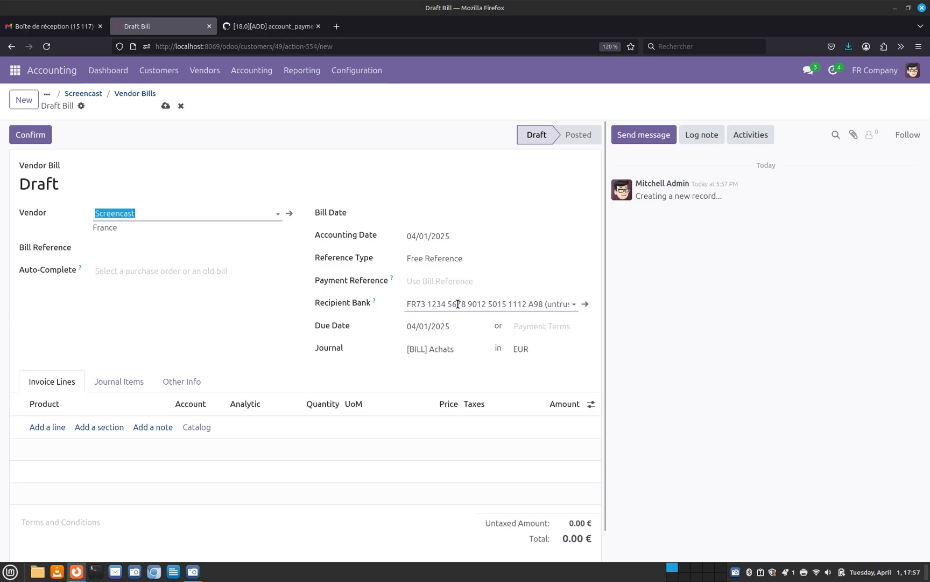
click(168, 387)
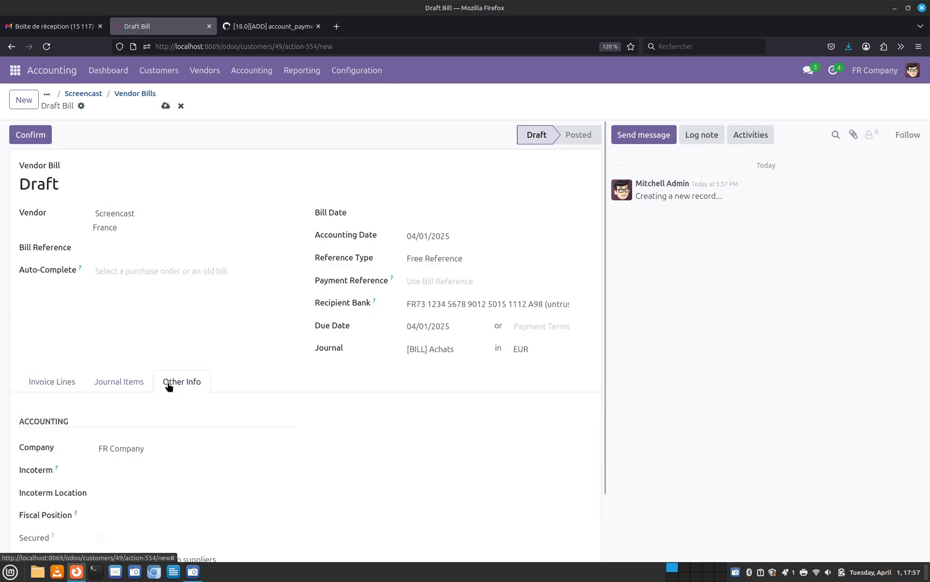
scroll(169, 386, down, 2)
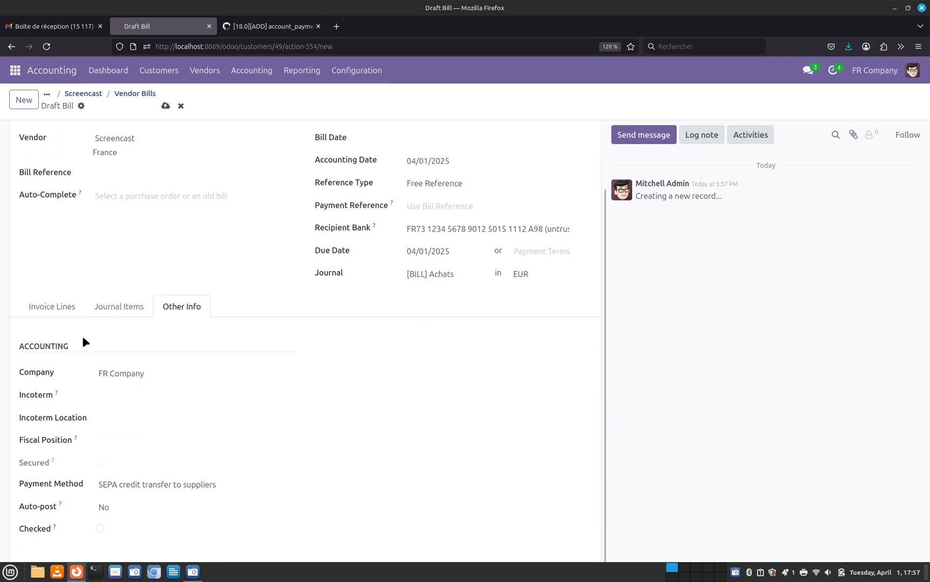
click(65, 306)
Set the vendor bill's date to 04/01/2025 and its bill reference to 7987DS9
click(492, 183)
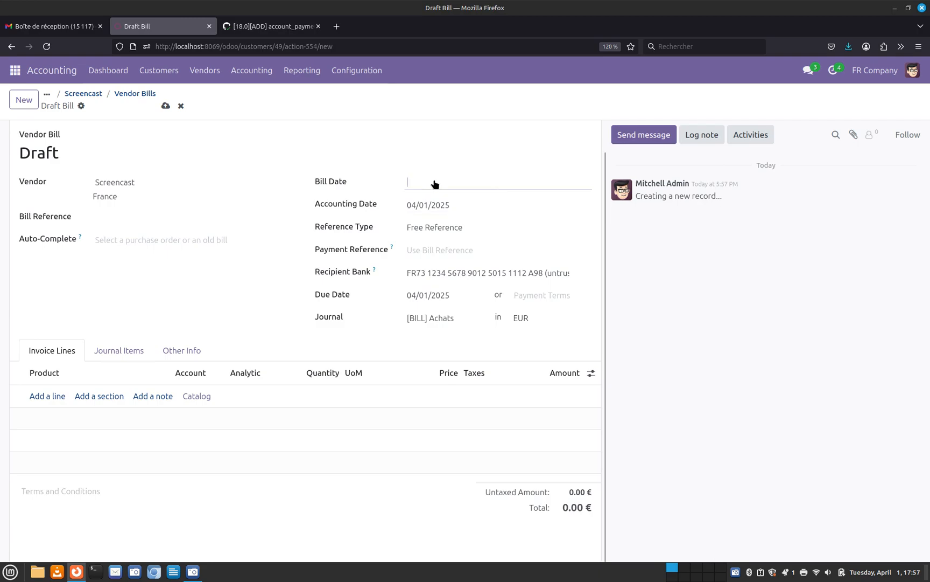
click(484, 271)
click(141, 213)
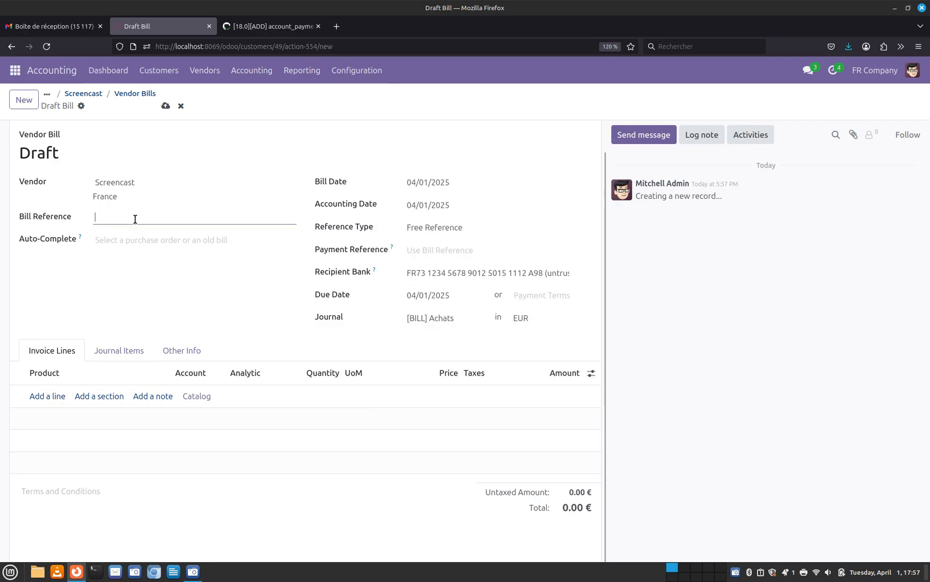
text(7987DS9)
Add an invoice line for [DESK0006] Customizable Desk (Custom, Black) priced at 100 and confirm the vendor bill
click(47, 395)
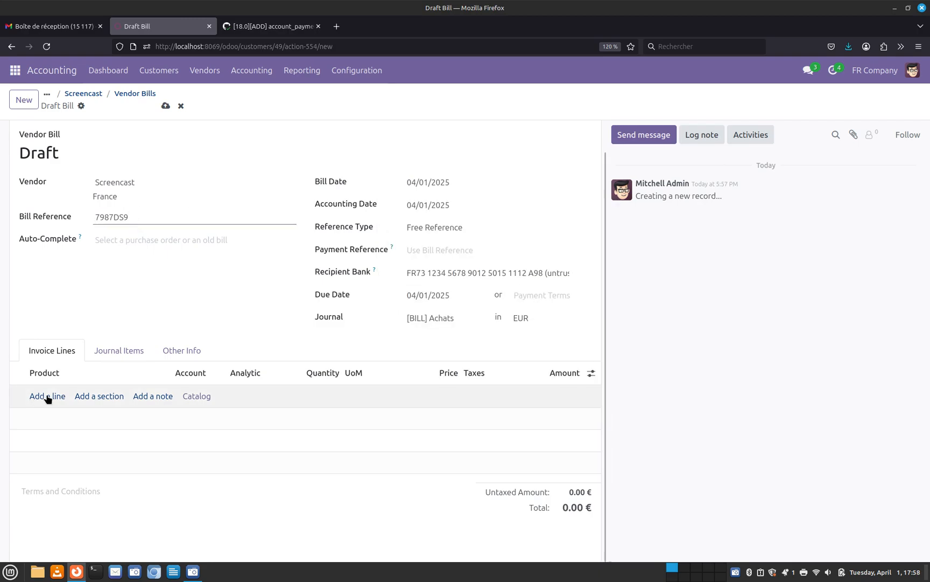
click(47, 395)
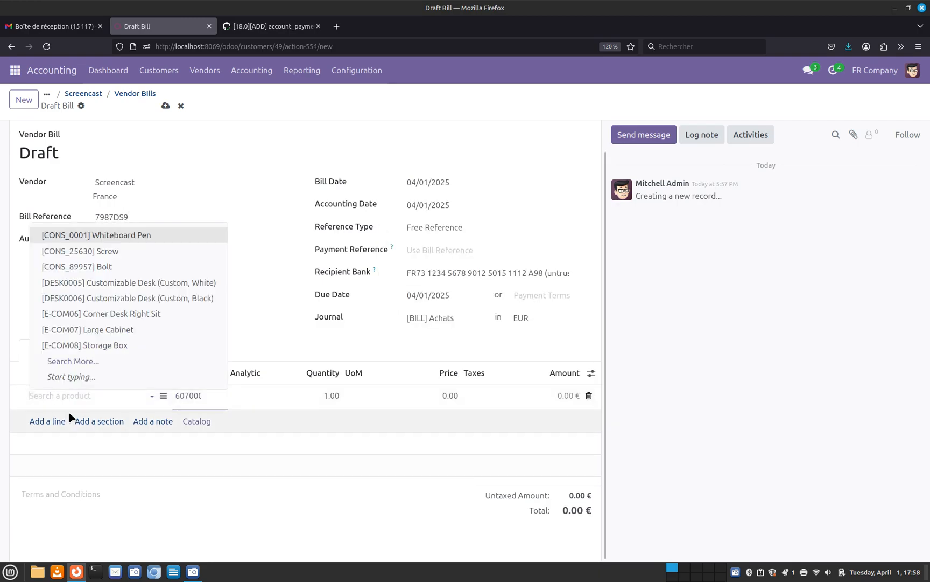
click(138, 300)
click(448, 395)
text(100)
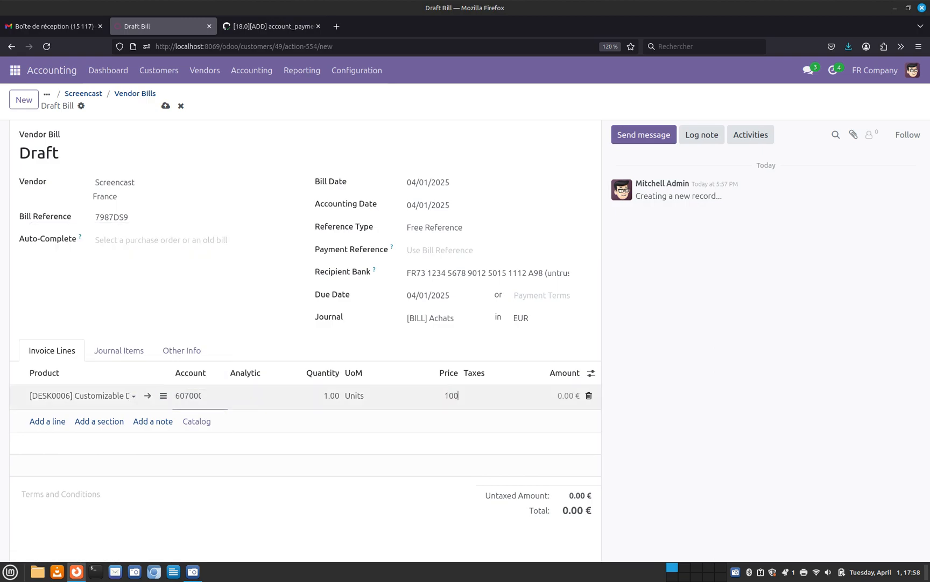
click(225, 230)
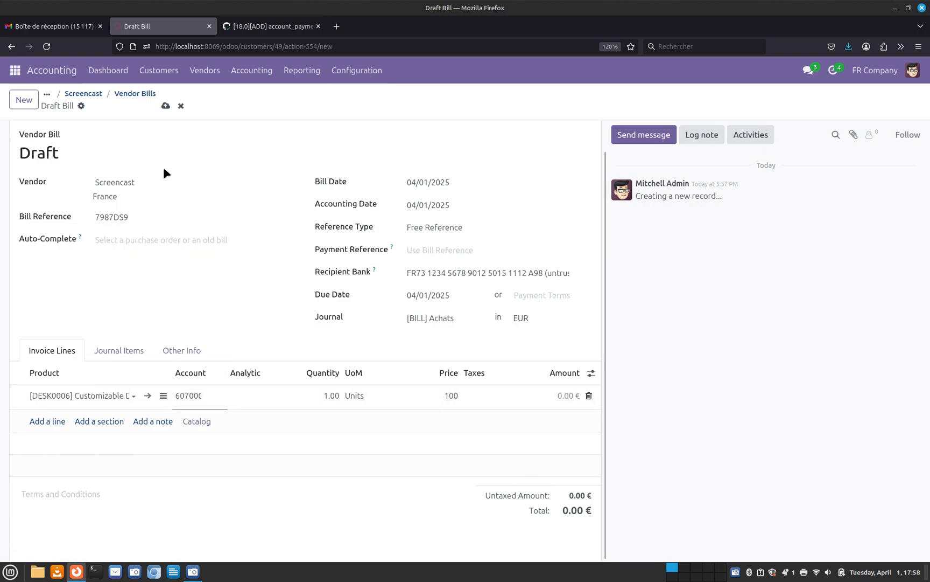
click(32, 138)
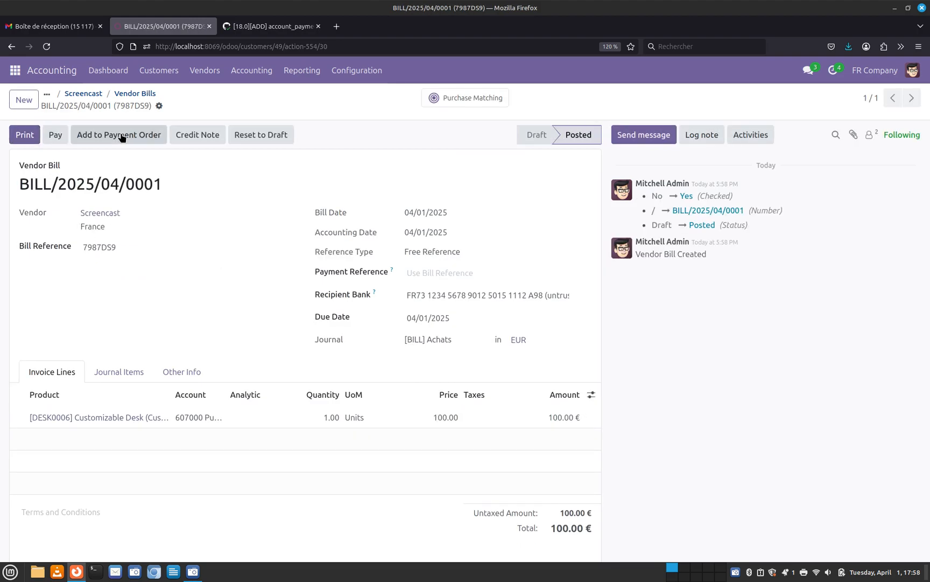
Add the vendor bill to a payment order and confirm its payments with [SG] Société générale as the bank journal
click(121, 135)
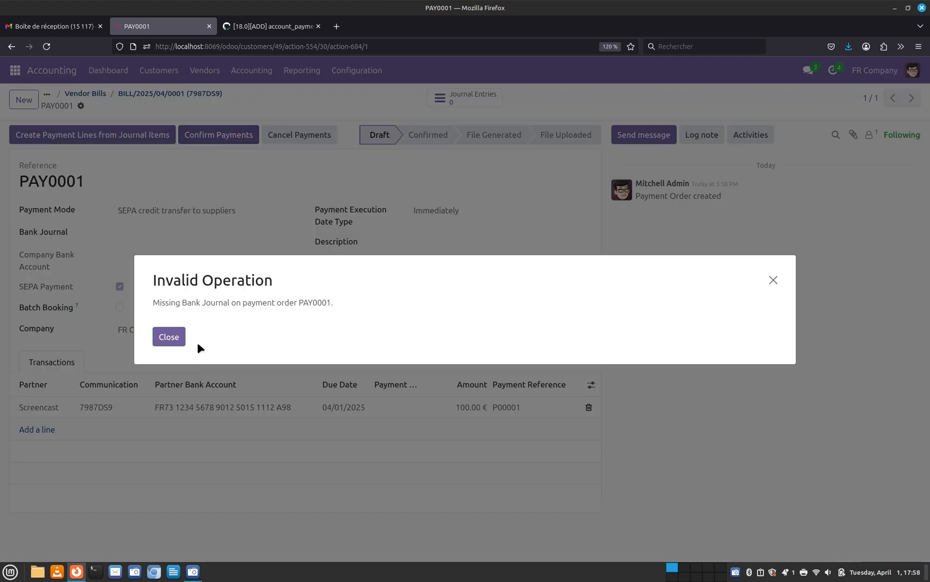
click(170, 335)
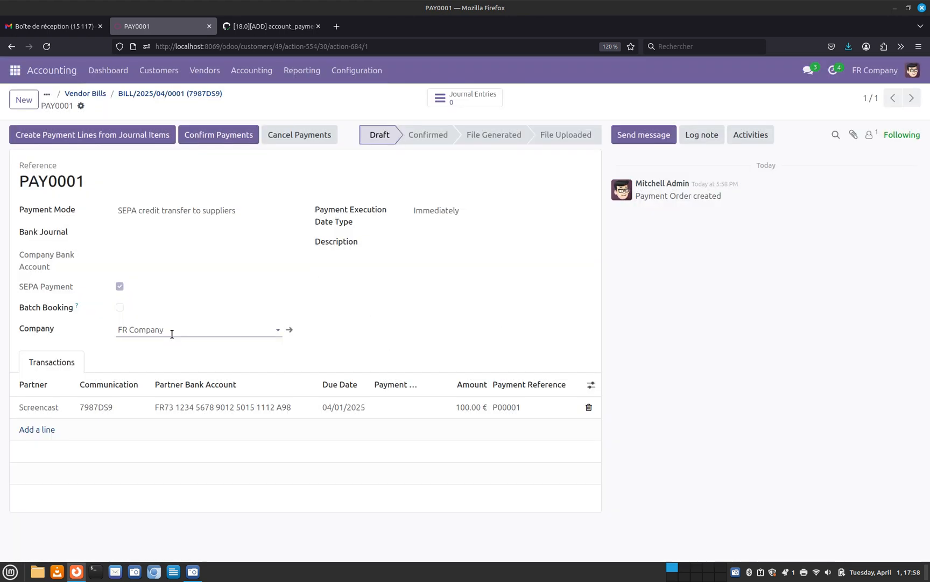
click(158, 231)
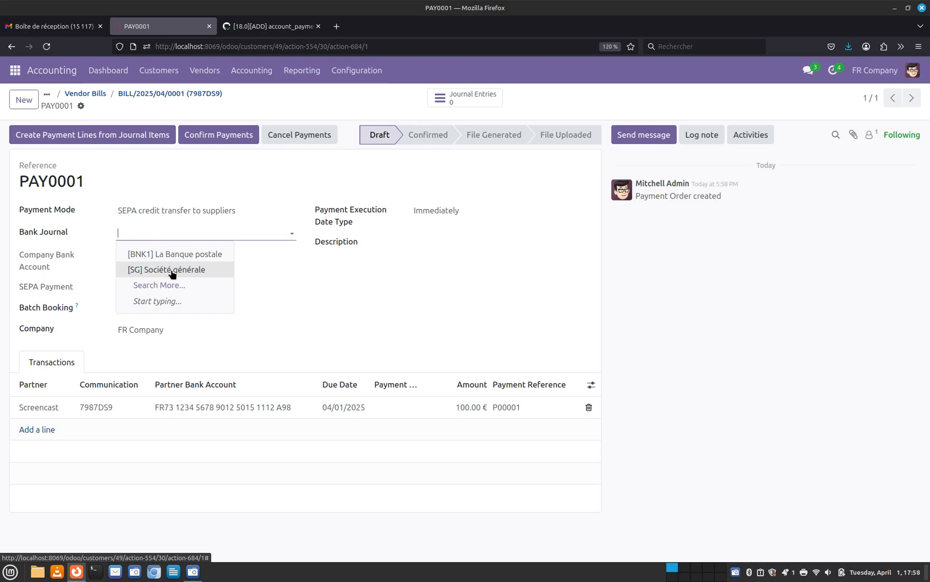
click(171, 269)
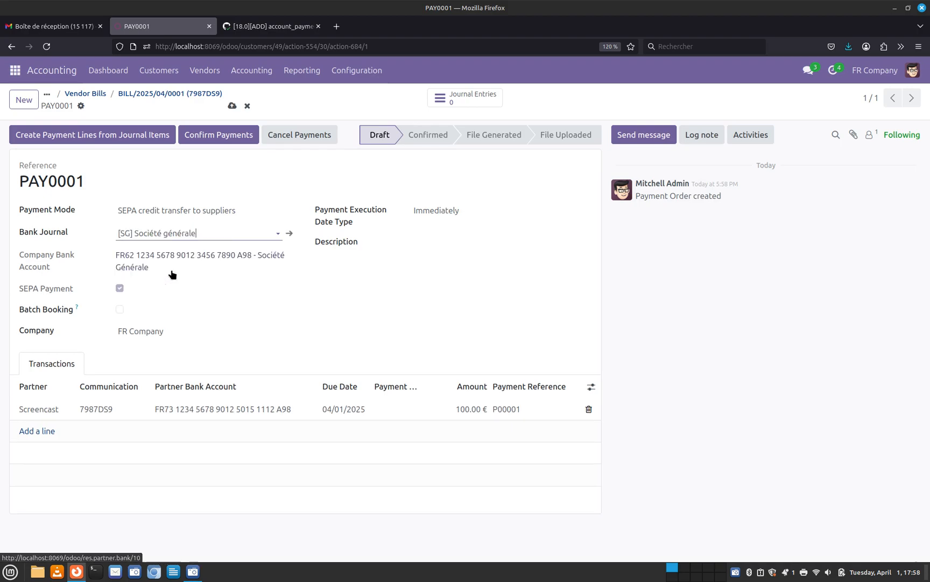
click(211, 135)
Generate and save the payment file sct_PAY0001.xml, mark it as successfully uploaded, and return to the vendor bill
click(100, 138)
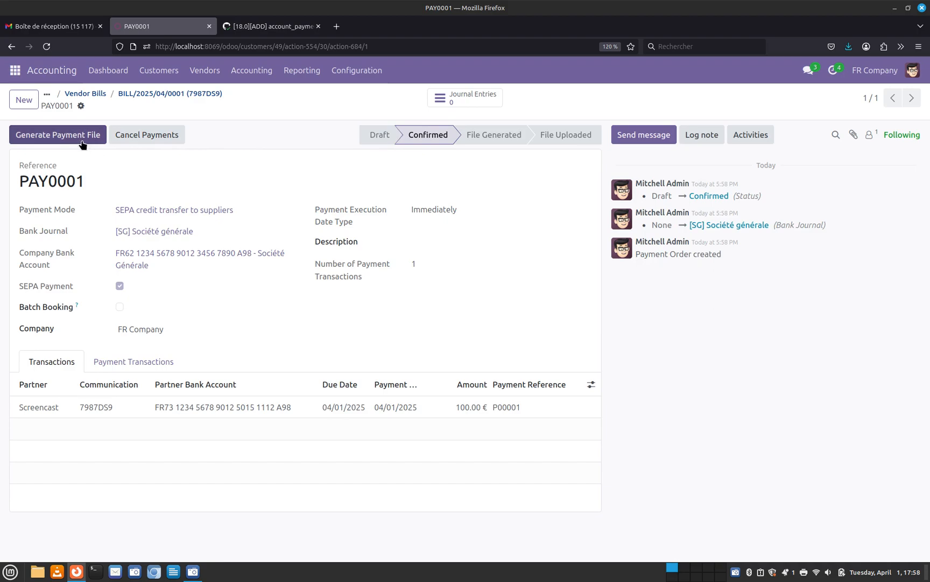
key(Return)
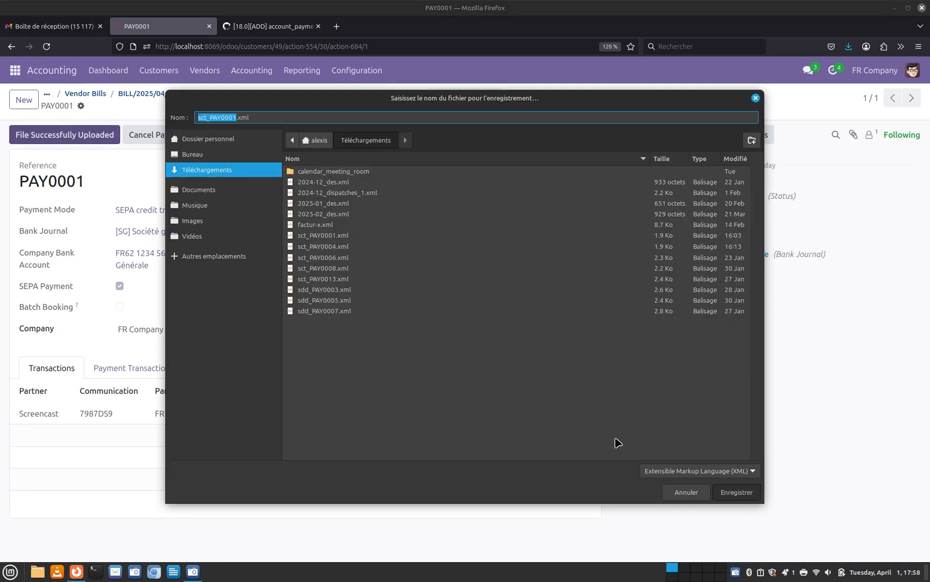
key(Return)
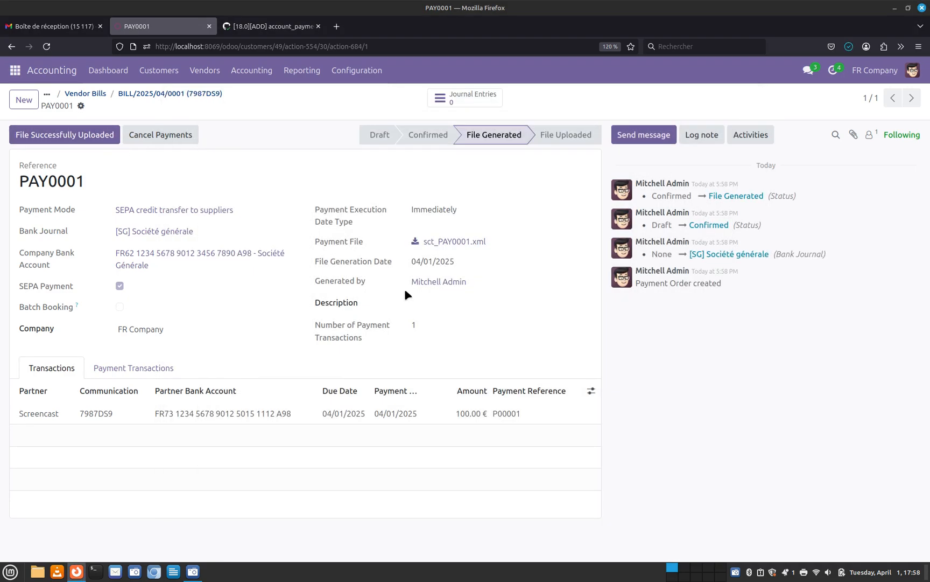
click(78, 138)
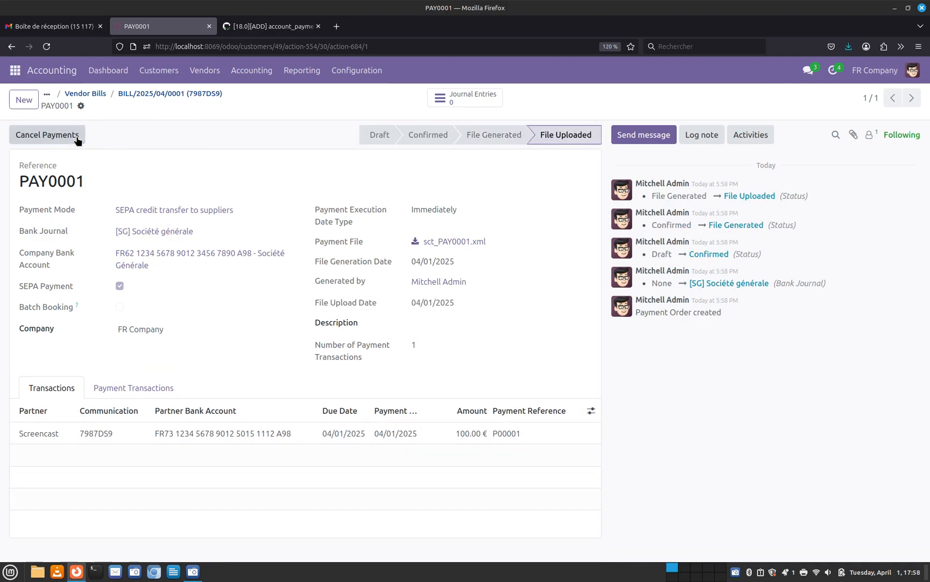
click(166, 95)
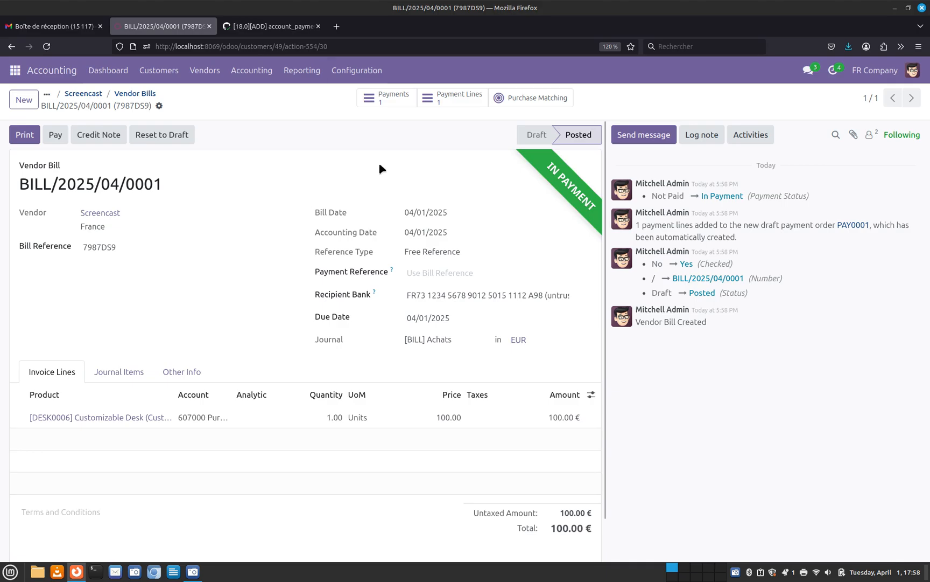
Set the default journal of the variable SEPA credit transfer to suppliers payment mode to [SG] Société générale and save it
click(348, 71)
scroll(388, 268, down, 5)
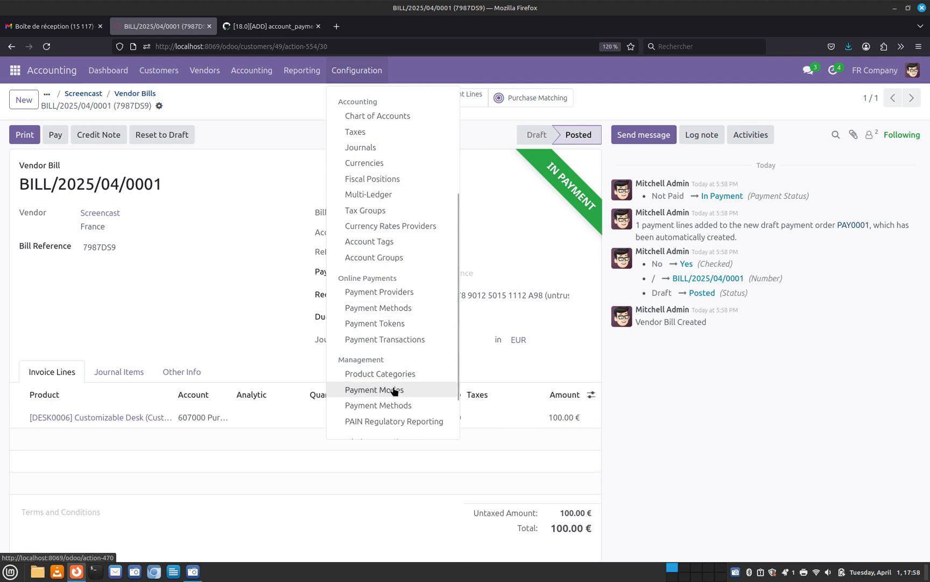
scroll(393, 389, down, 2)
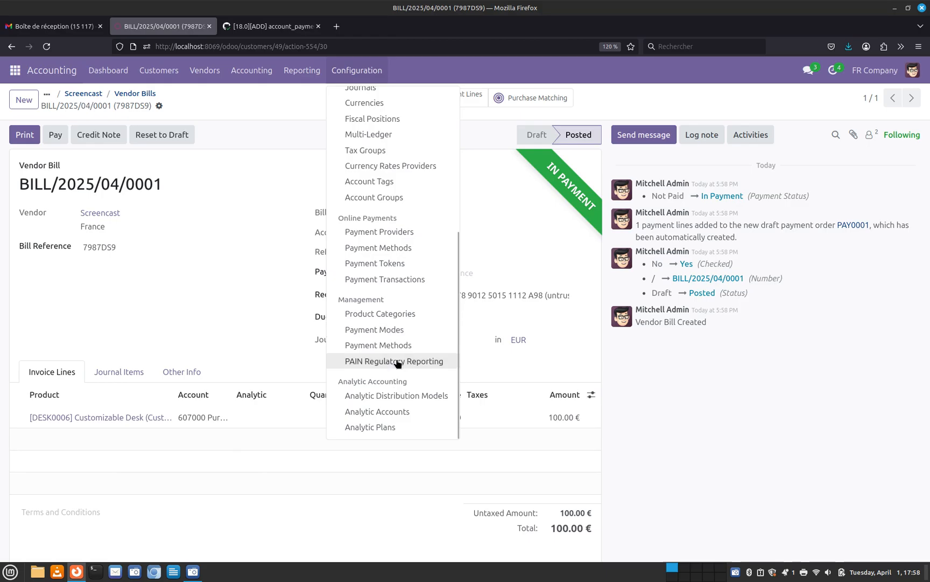
click(376, 330)
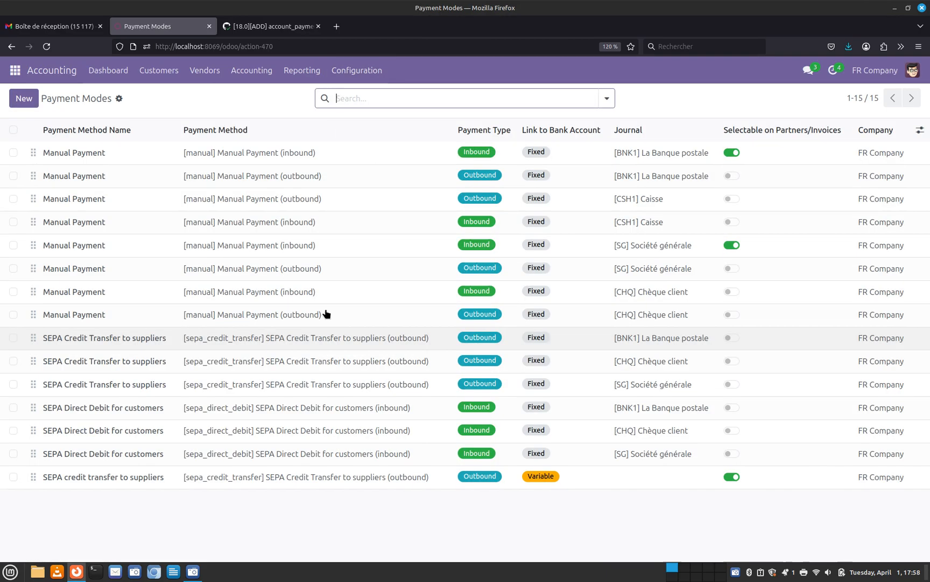
click(332, 478)
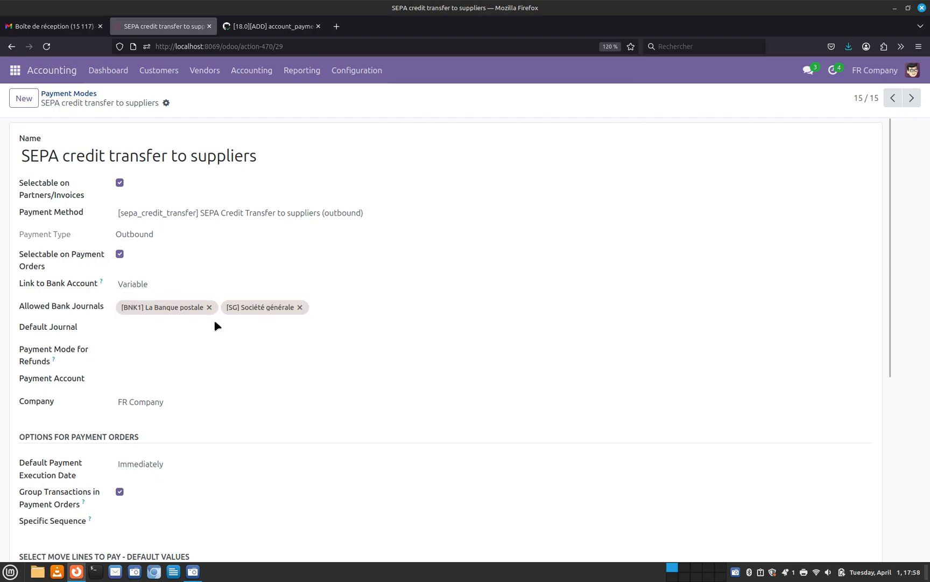
click(145, 333)
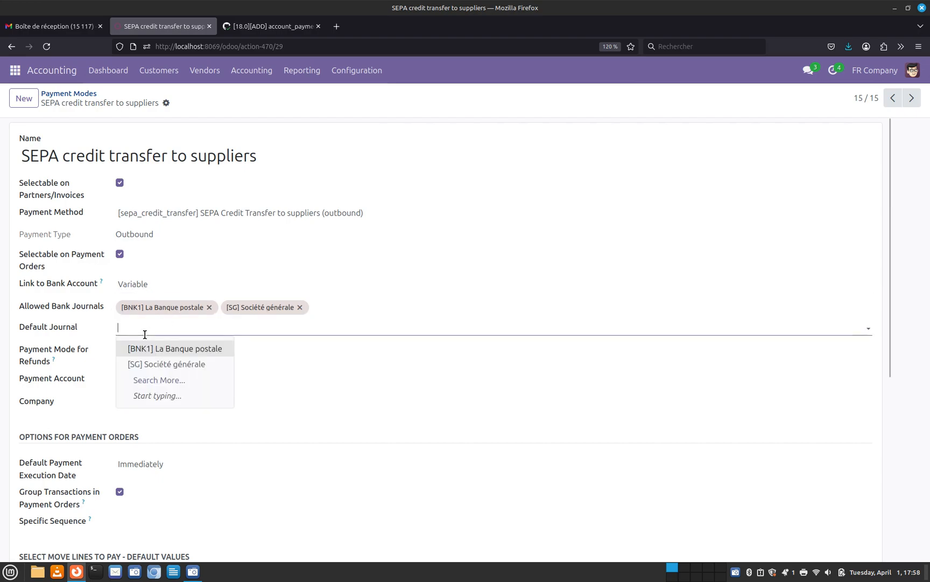
click(168, 363)
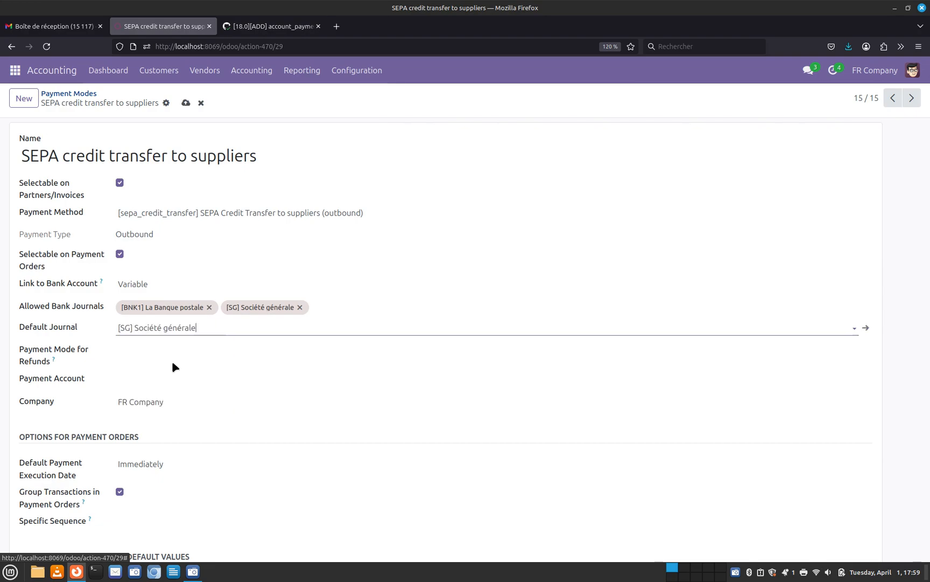
click(185, 104)
Start another vendor bill from the bills list with Screencast as the vendor
click(204, 75)
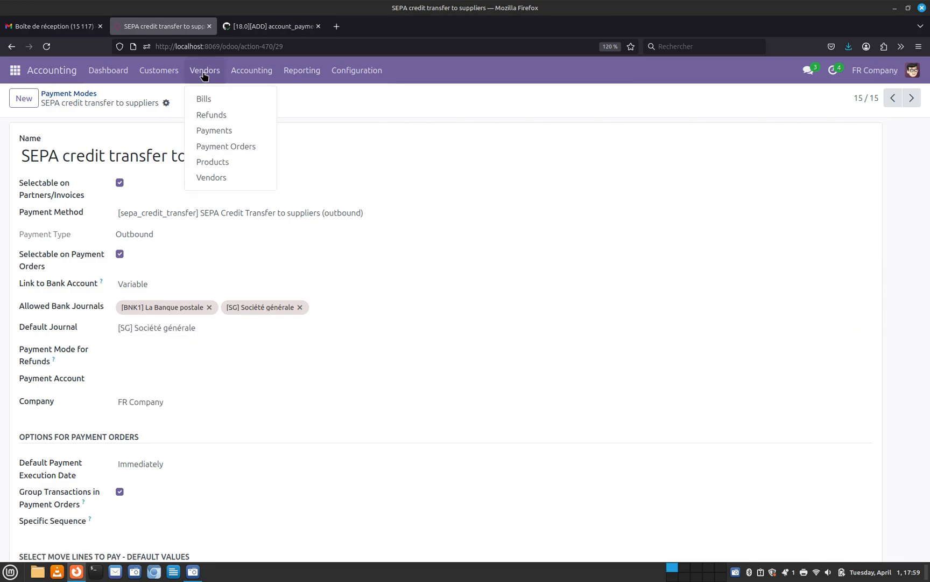
click(208, 97)
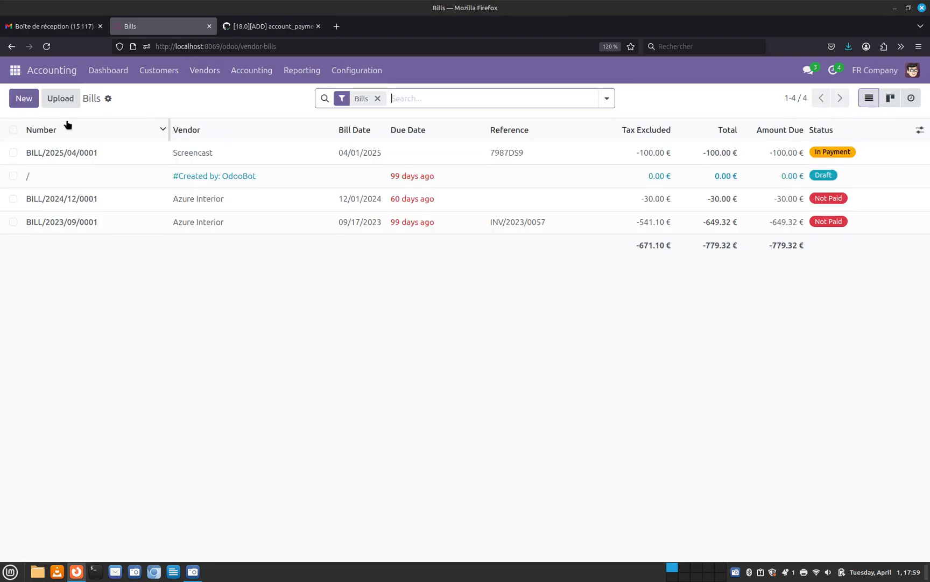
click(24, 98)
click(277, 219)
text(scr)
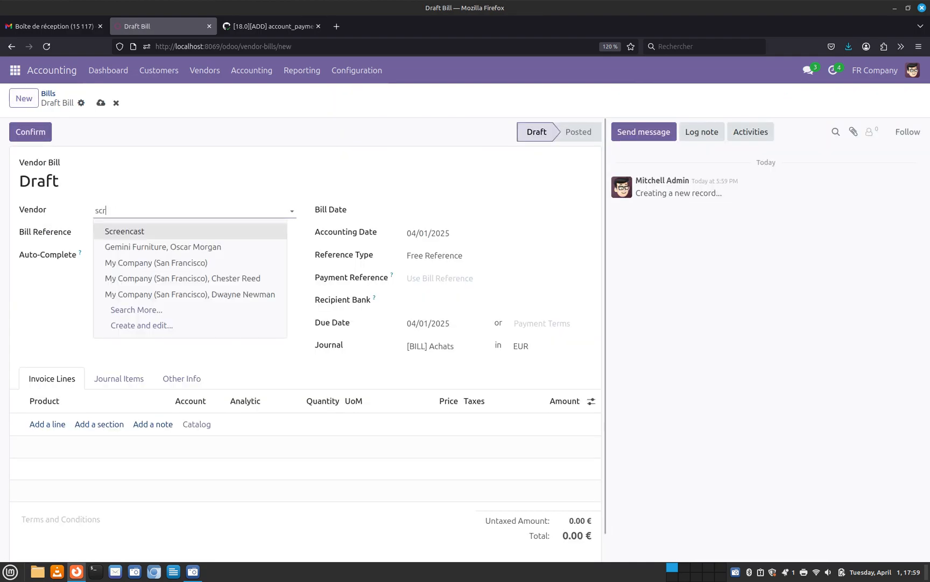
click(158, 235)
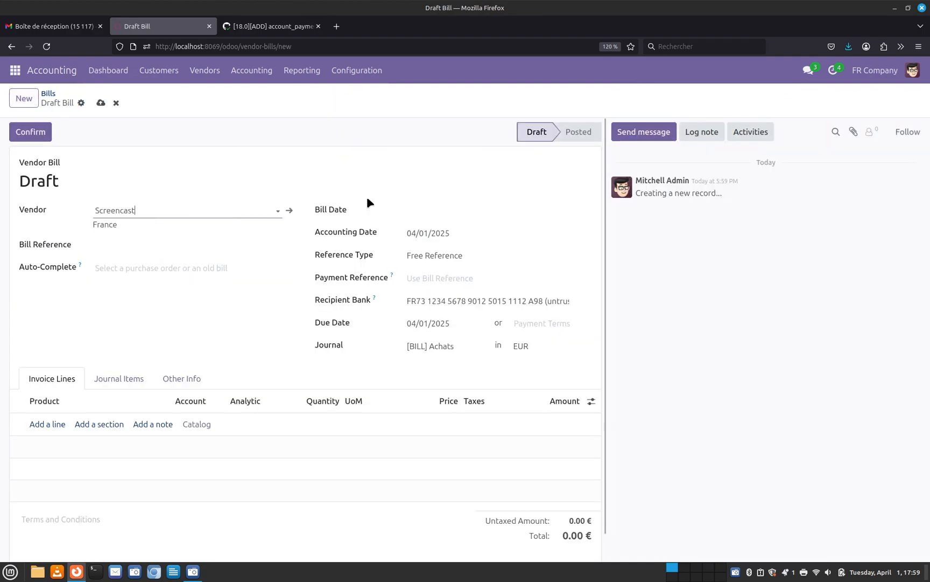
Set the new bill's date to 04/01/2025 and its bill reference to LKJDSLD
click(443, 216)
click(475, 298)
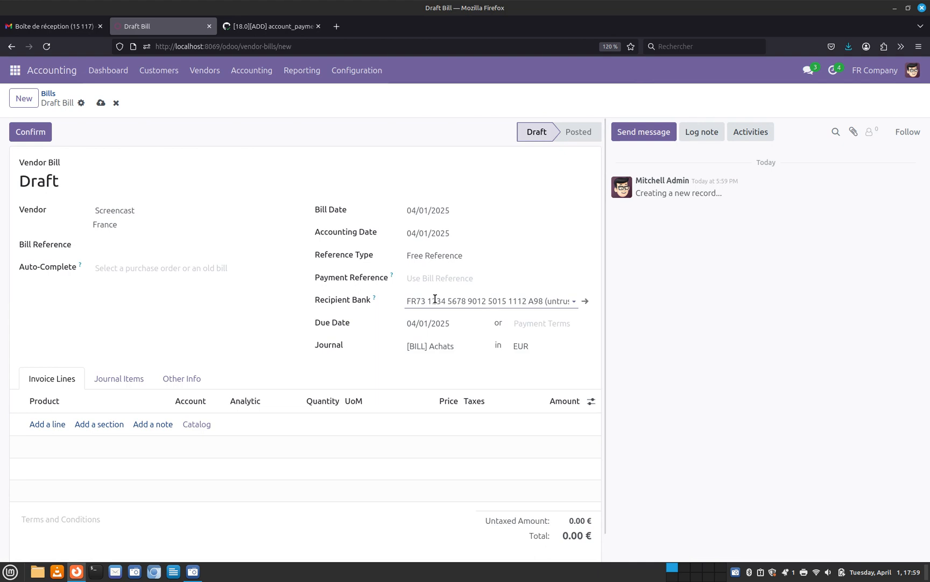
click(156, 249)
text(LKJDSLD)
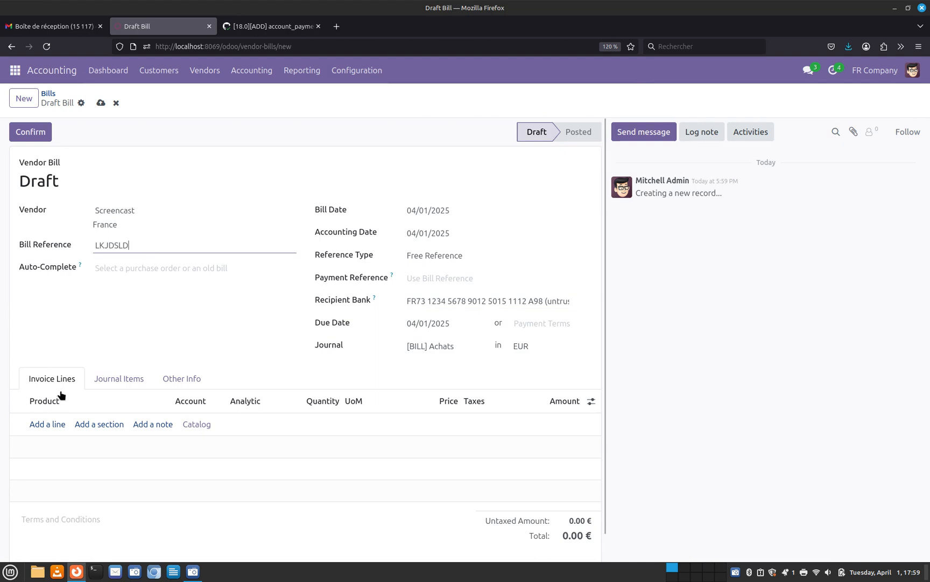
Add an invoice line for the [DESK0005] Customizable Desk priced at 200.00 and confirm the vendor bill
click(47, 424)
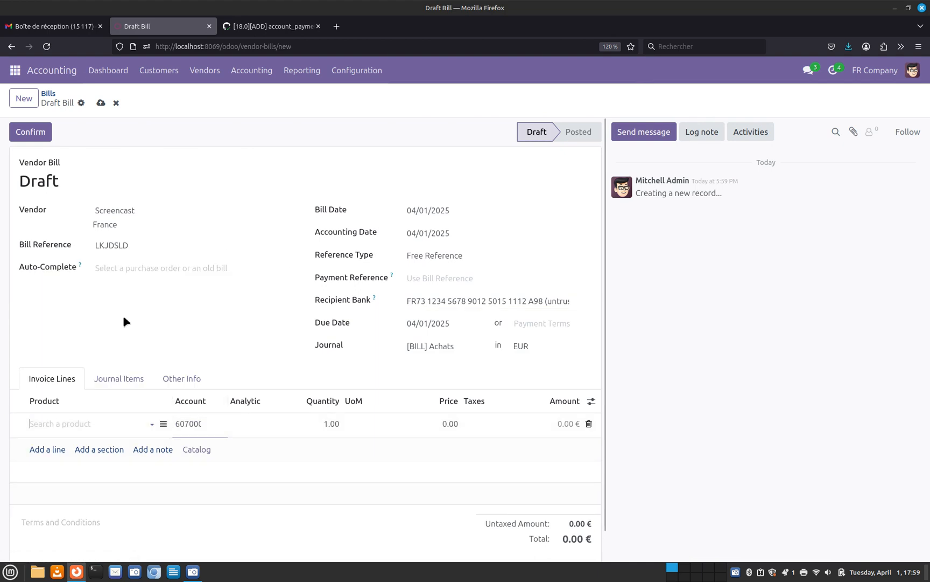
click(450, 425)
text(2)
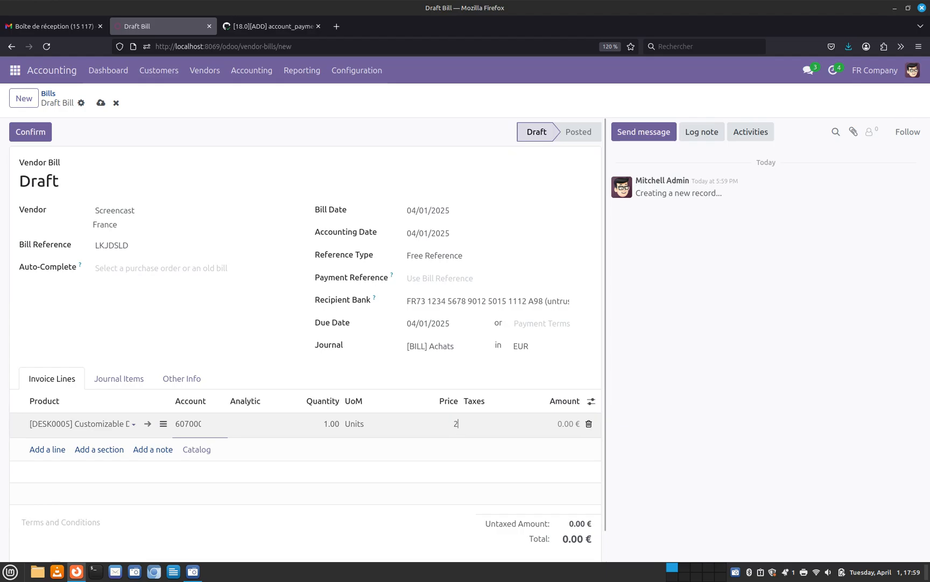
text(00)
click(186, 242)
click(41, 131)
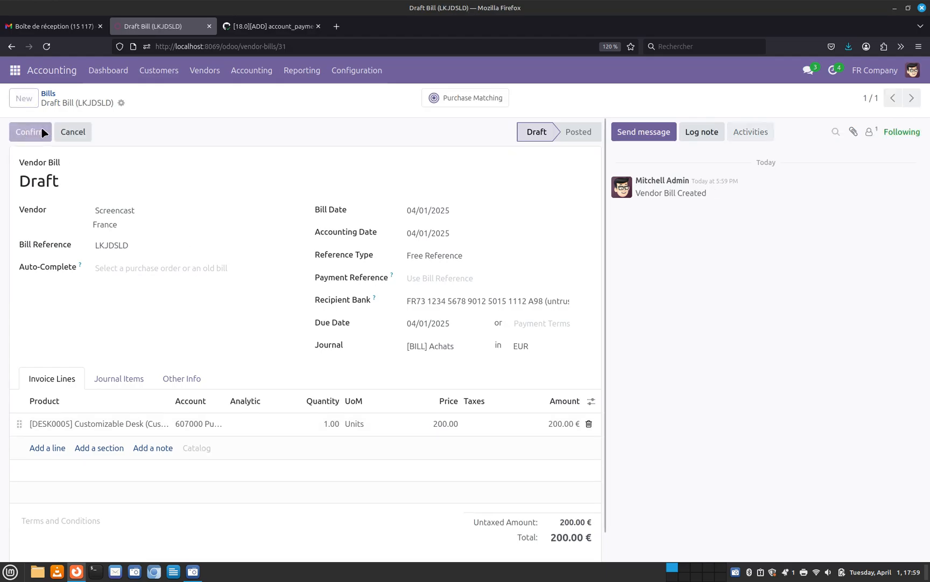
Add the bill to a payment order, change the order's bank journal to [BNK1] La Banque postale, and confirm its payments
click(142, 131)
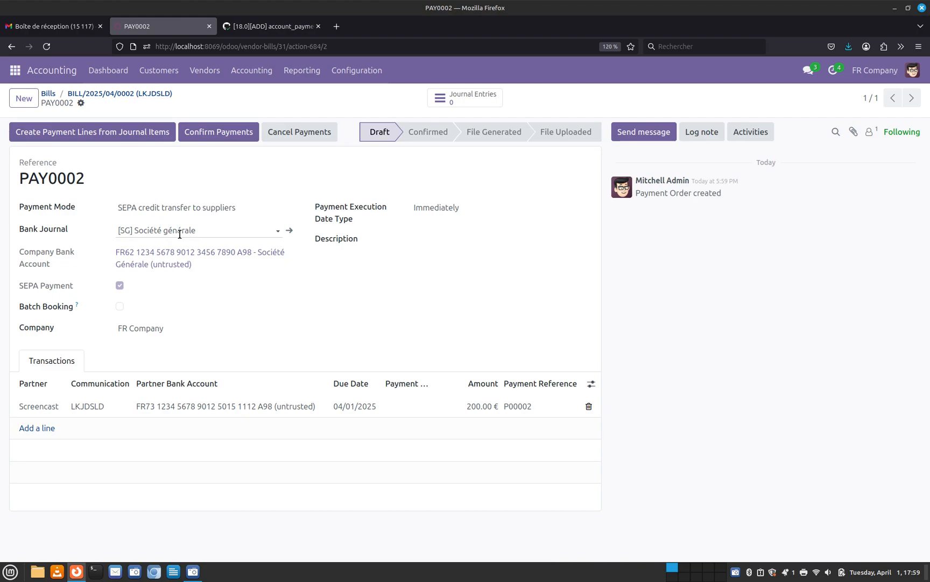
click(199, 231)
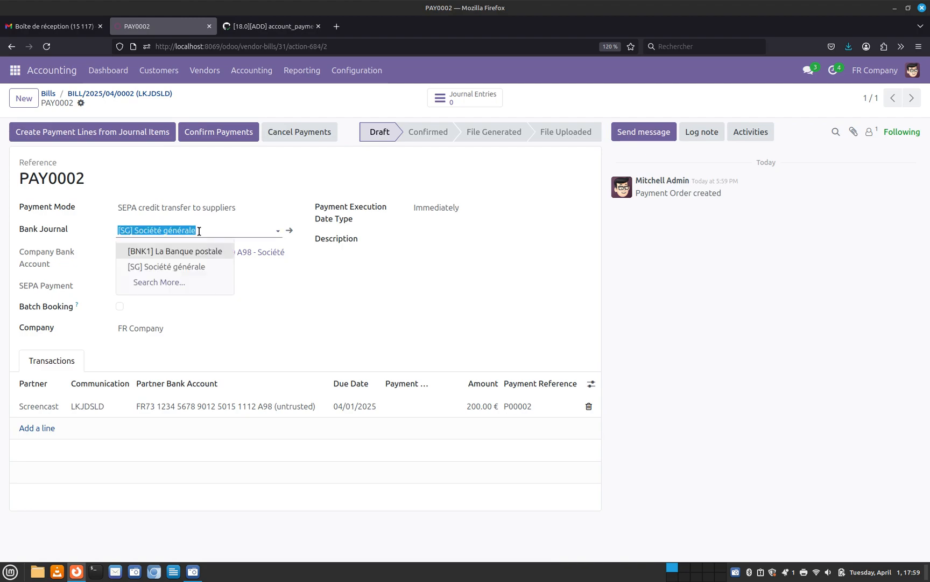
click(195, 252)
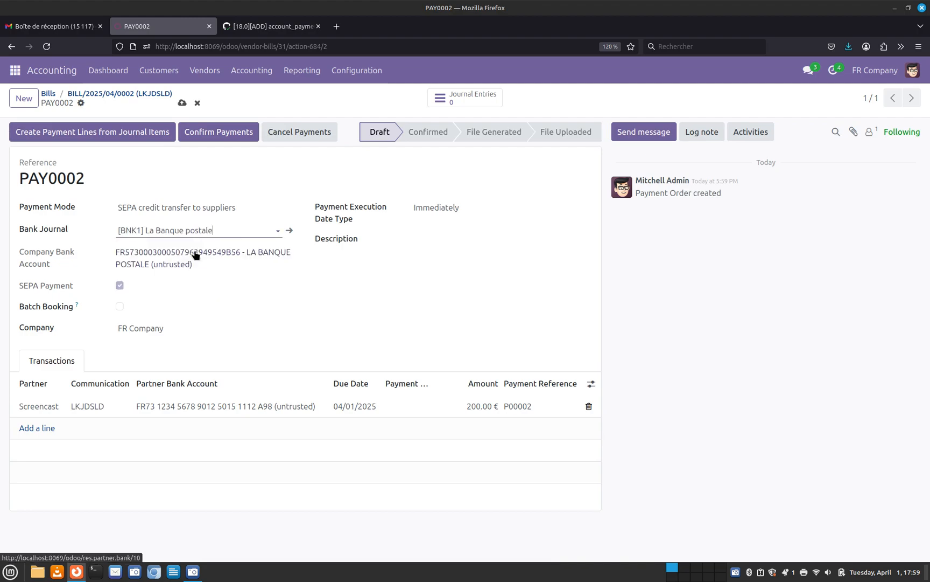
click(227, 131)
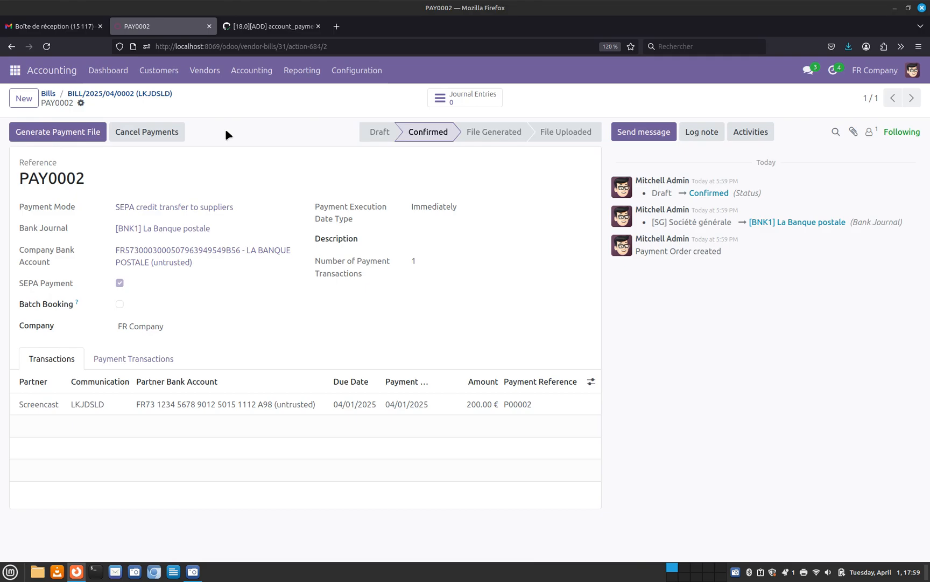
Generate the payment file without saving a local copy, mark it as successfully uploaded, and return to the vendor bill
click(103, 136)
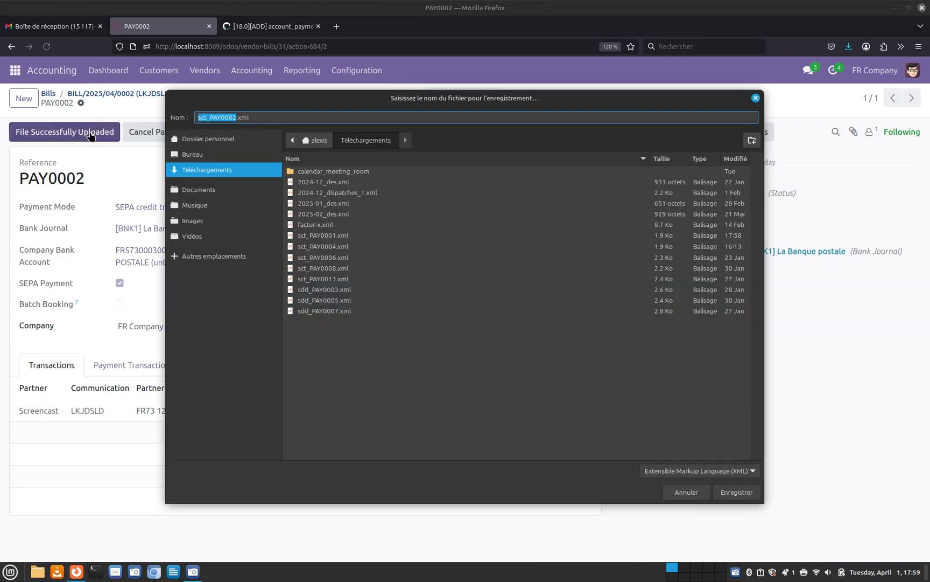
click(698, 496)
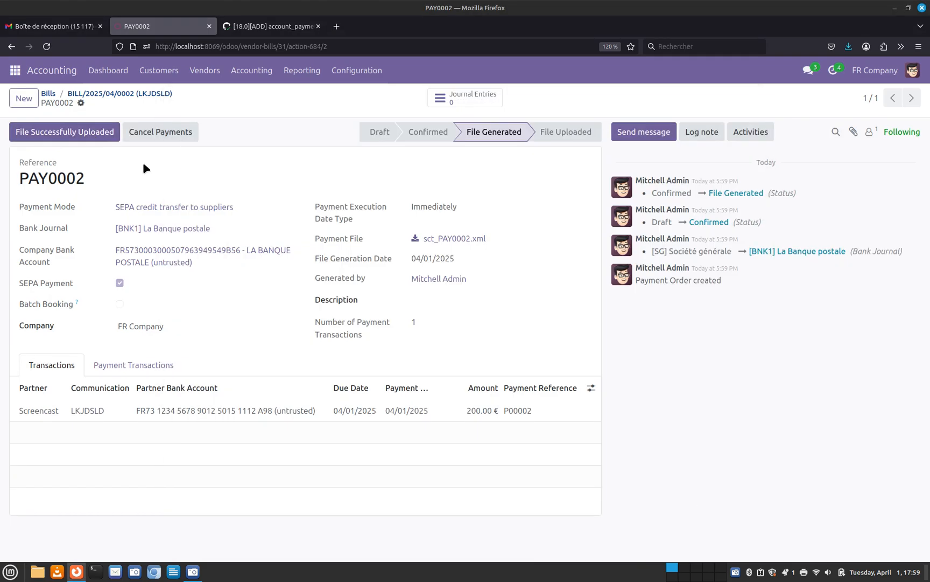
click(103, 135)
click(130, 96)
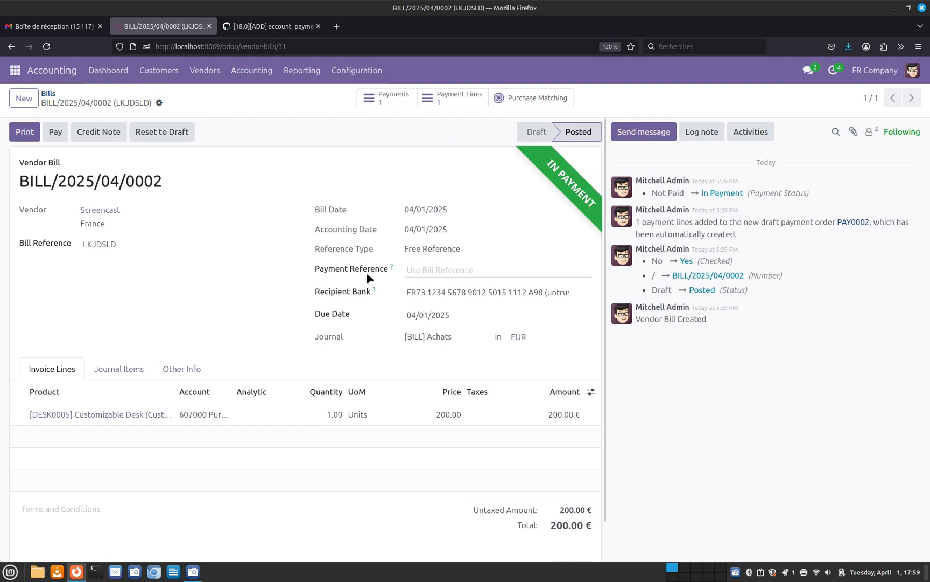
Switch to the GitHub pull request #1401 for the account_payment_base_oca module
click(269, 26)
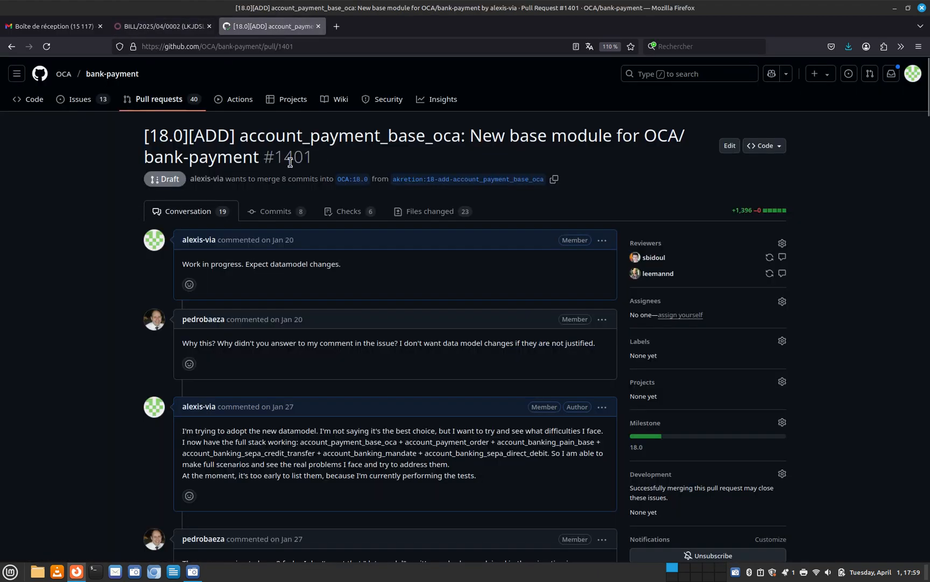